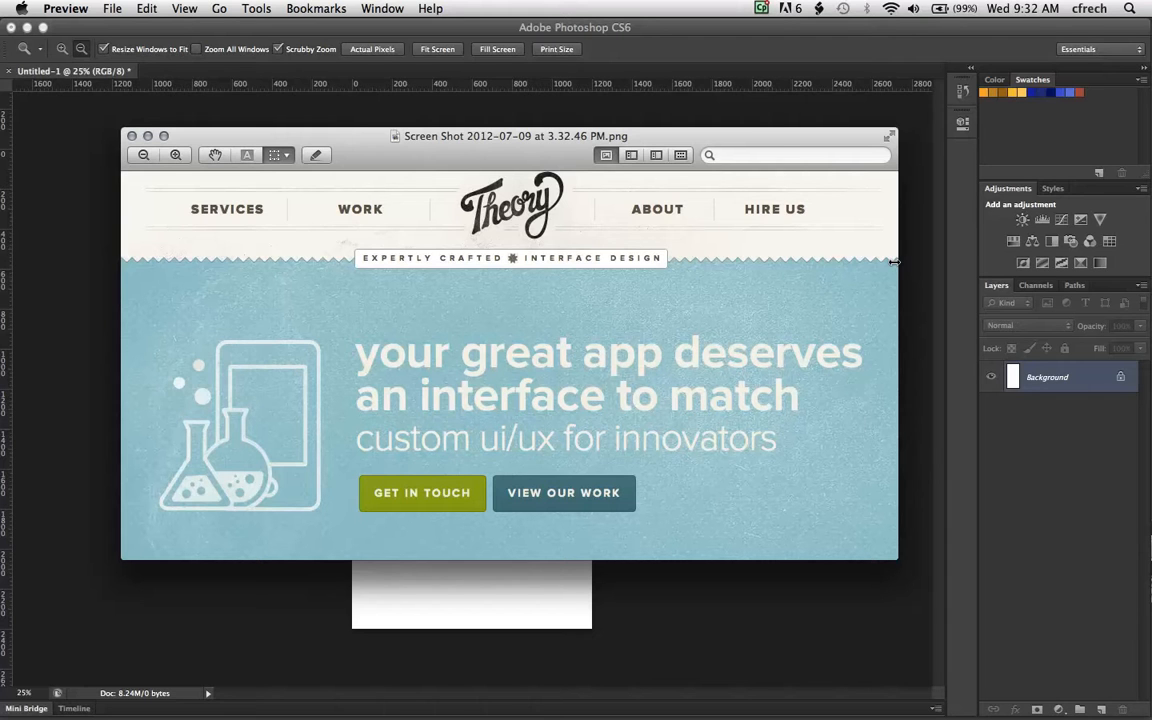
# - Switch to Photoshop and activate the Rectangle Tool
pyautogui.click(89, 122)
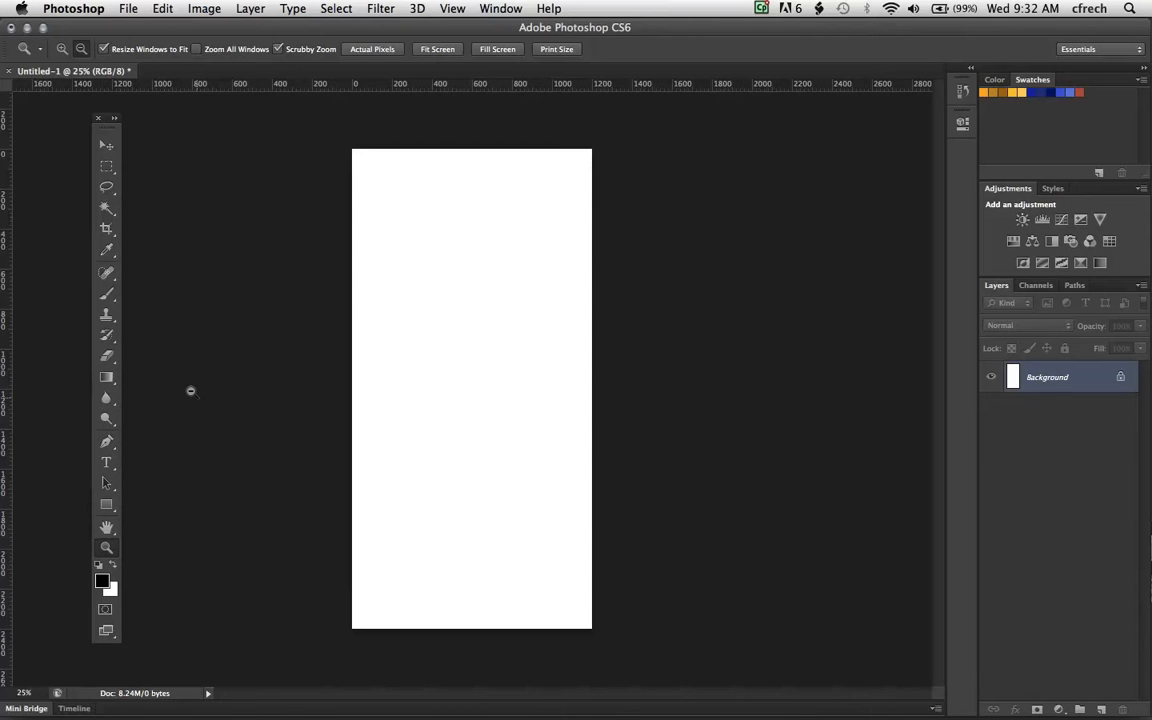
pyautogui.press('u')
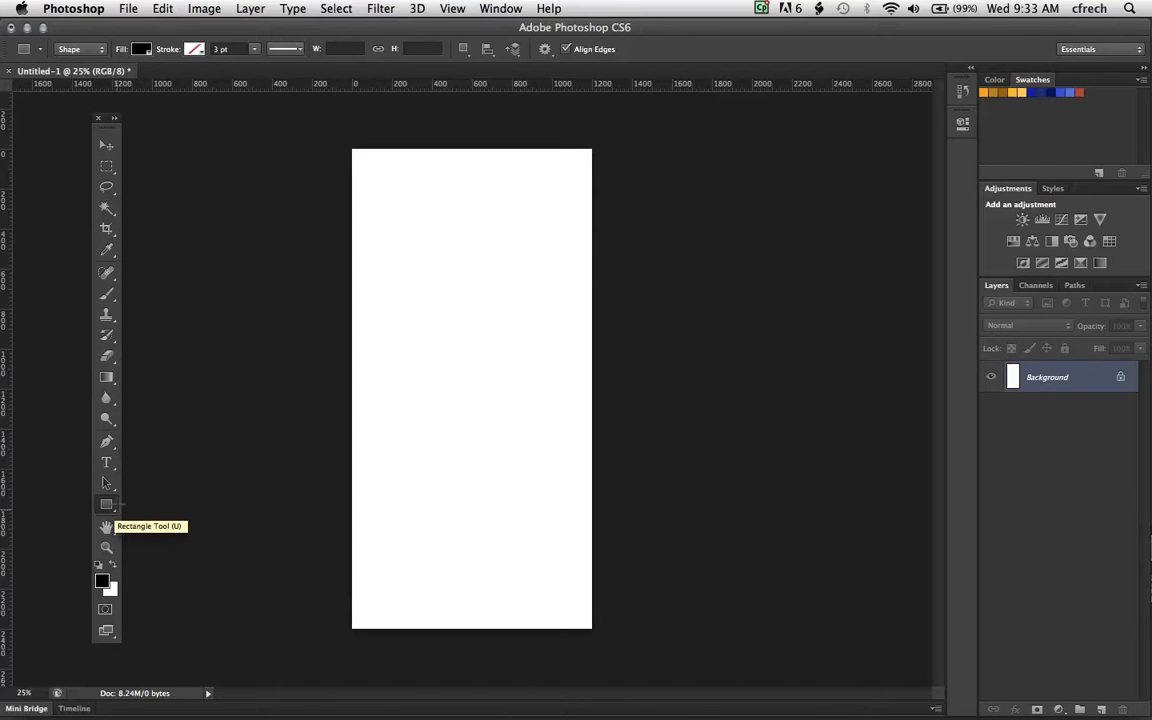
pyautogui.click(107, 508)
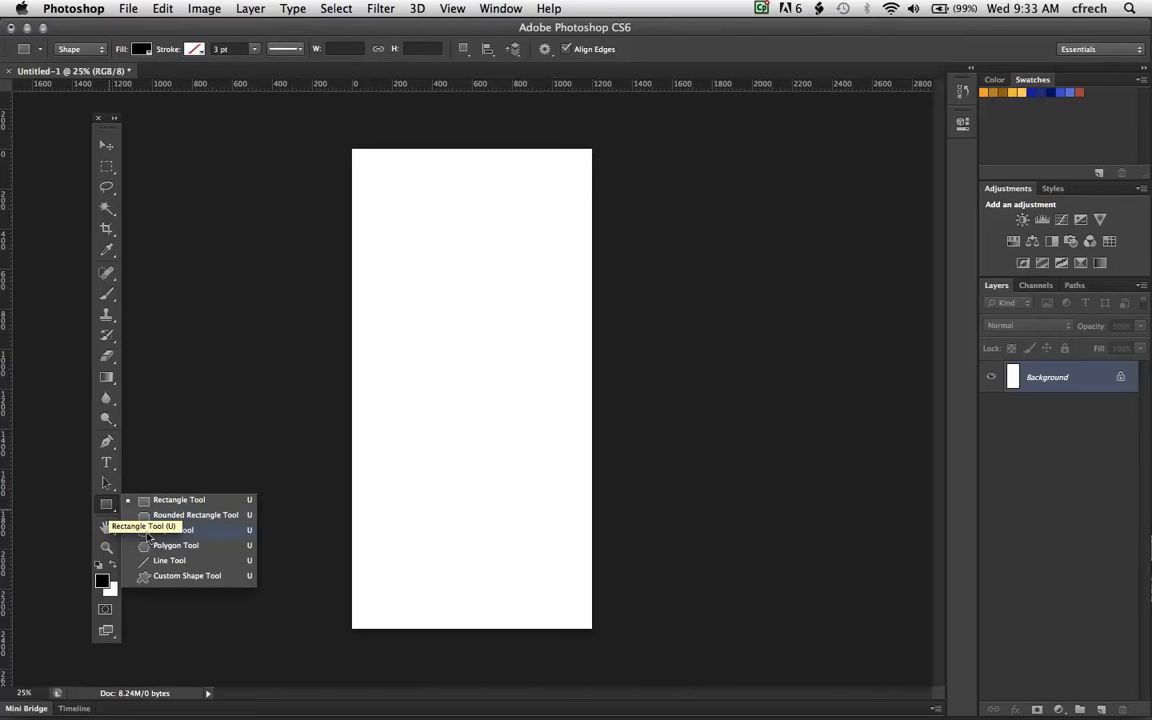
pyautogui.click(170, 545)
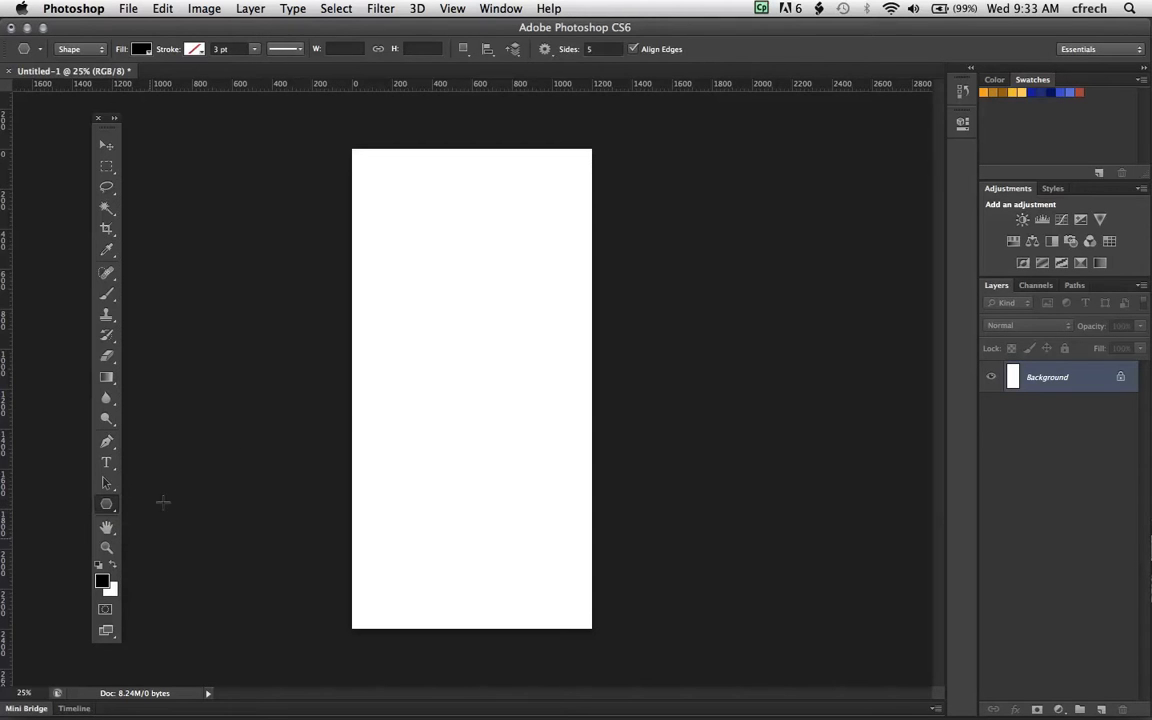
pyautogui.click(106, 145)
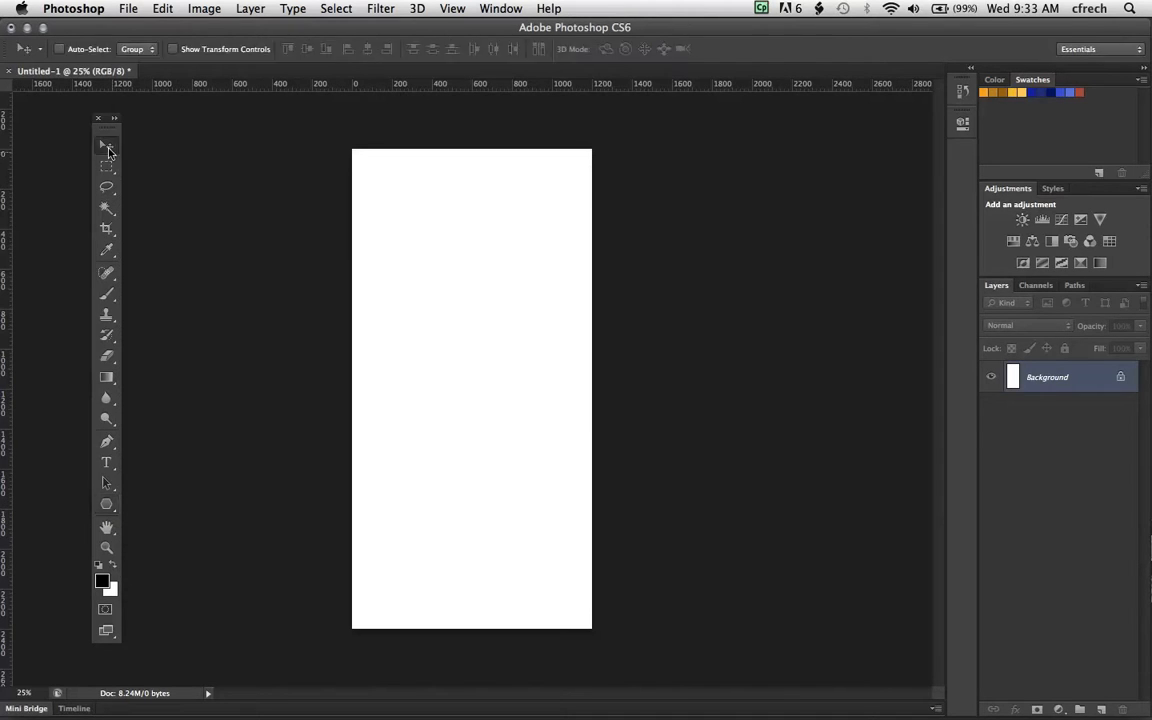
pyautogui.press('u')
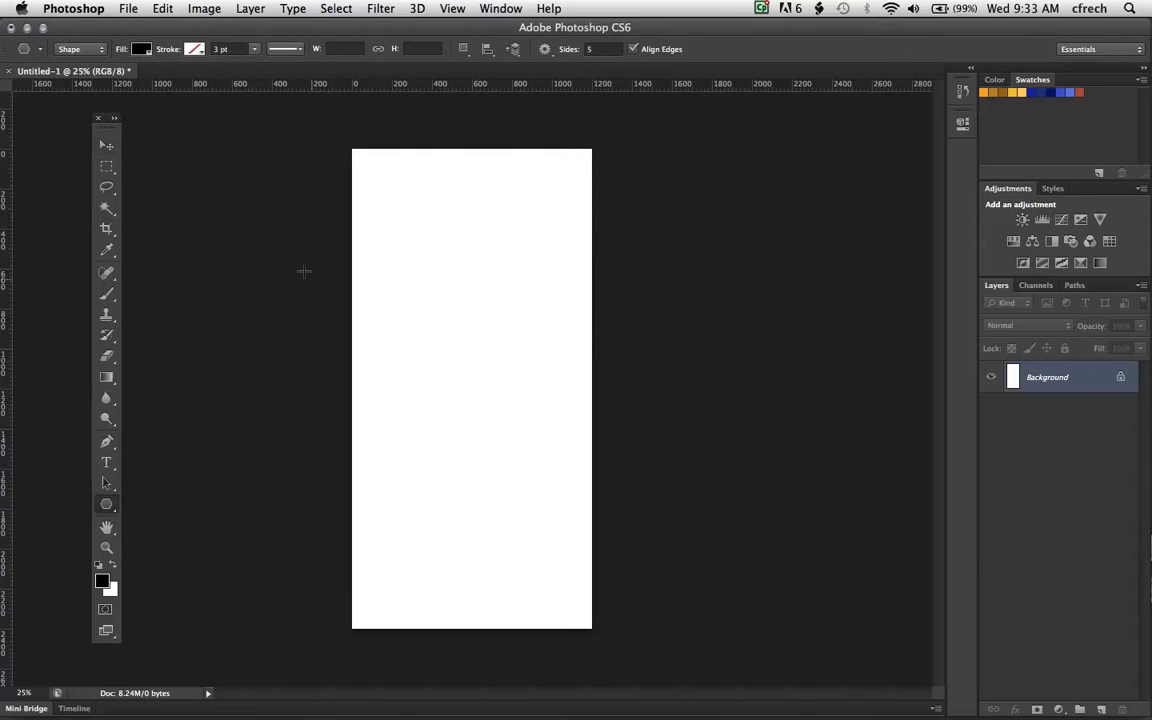
pyautogui.click(107, 506)
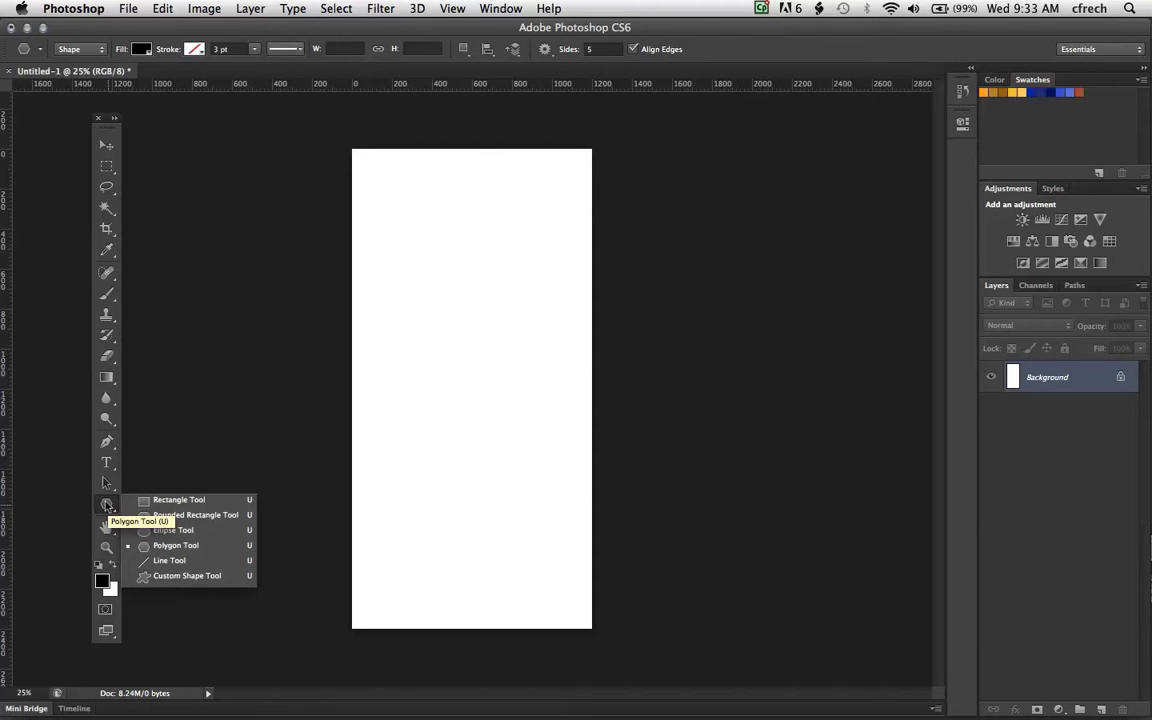
pyautogui.click(172, 500)
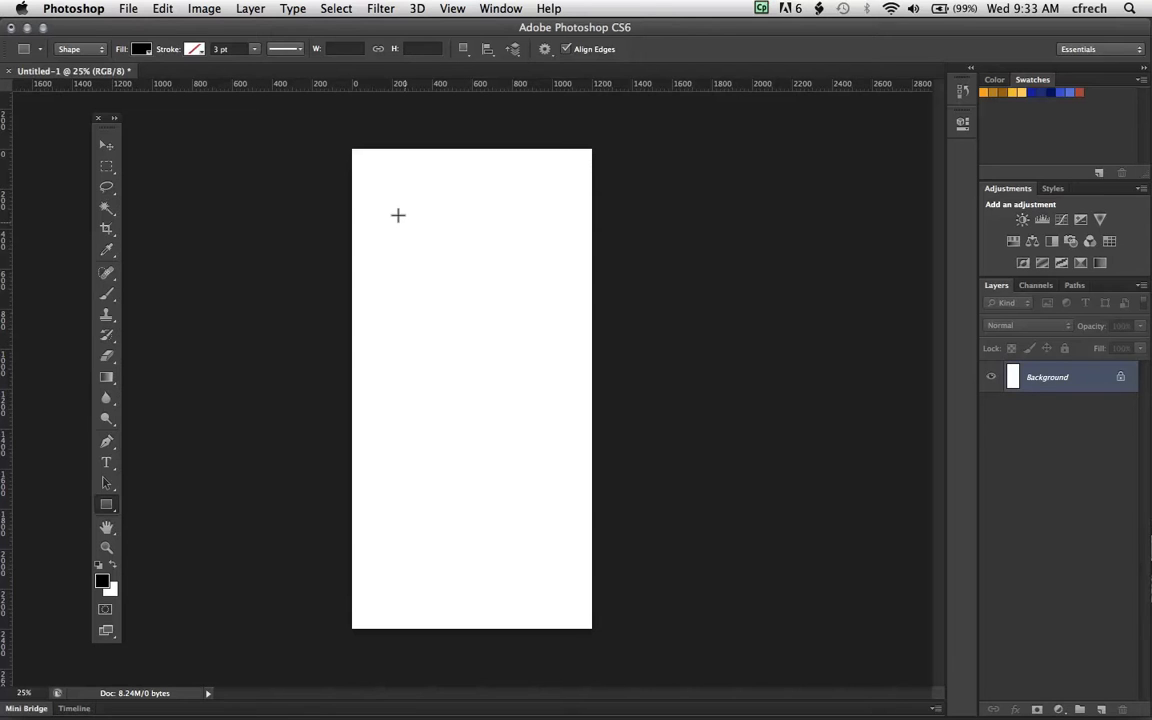
pyautogui.moveTo(404, 223)
pyautogui.mouseDown()
pyautogui.moveTo(573, 393)
pyautogui.moveTo(405, 240)
pyautogui.mouseUp()
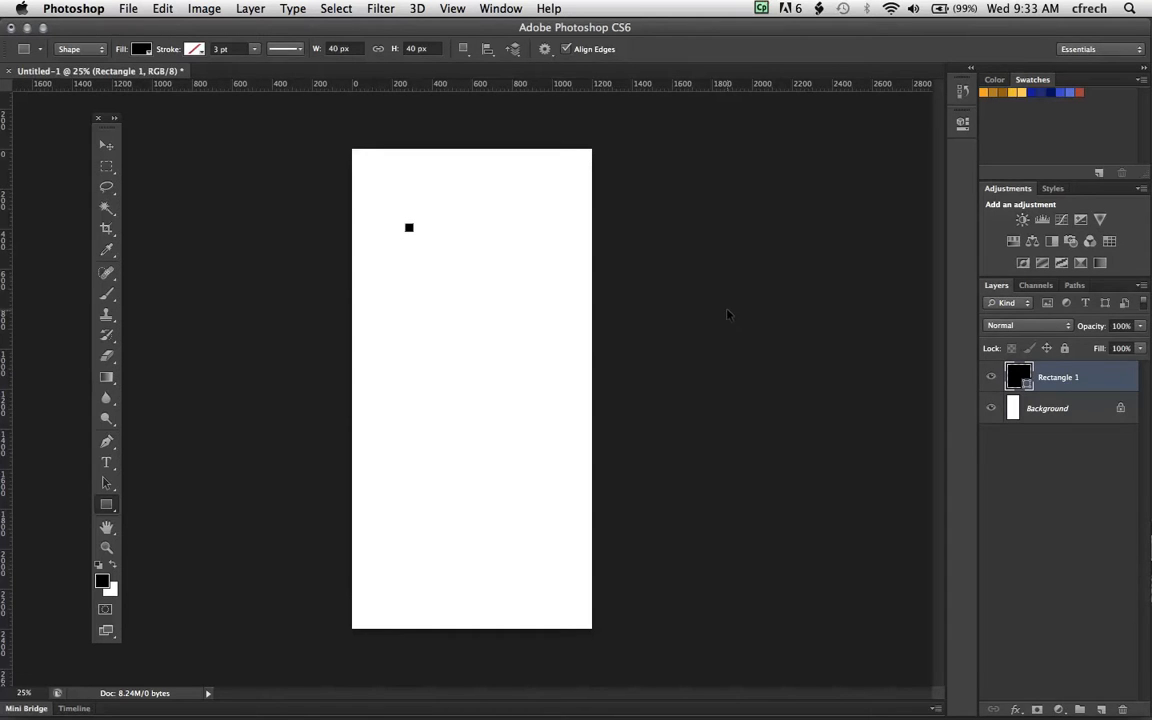
pyautogui.press('super+z')
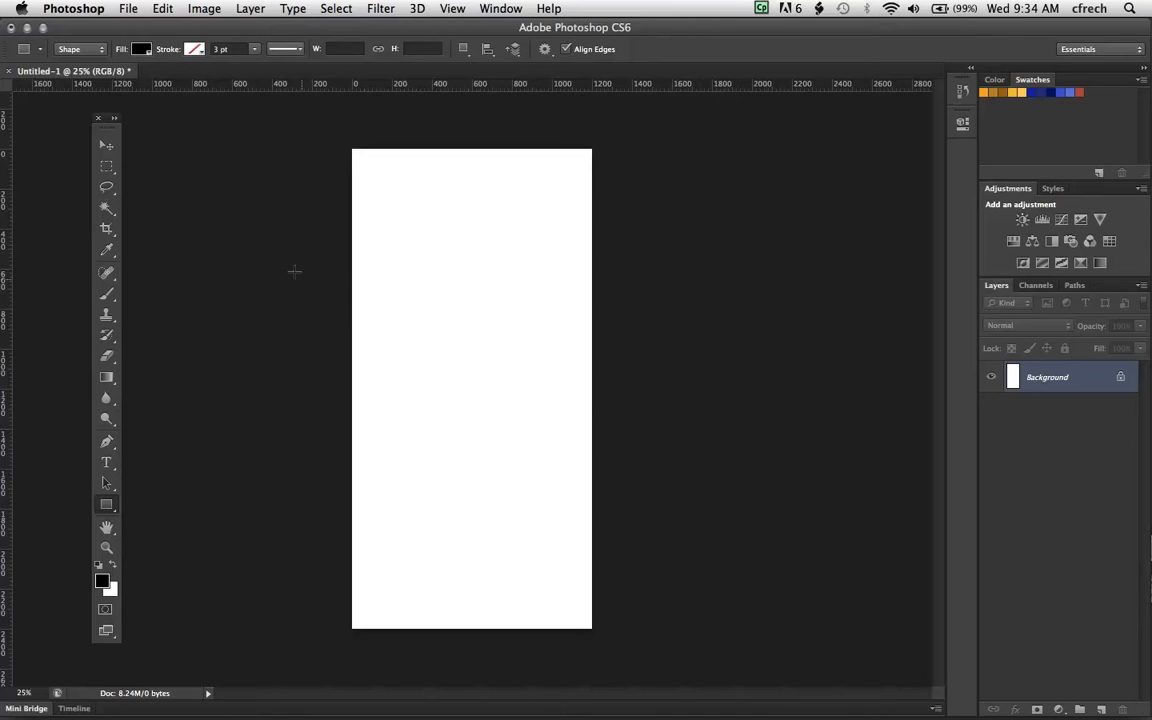
# - Create a black square of exactly 40 × 40 px in the upper part of the white canvas
pyautogui.click(420, 252)
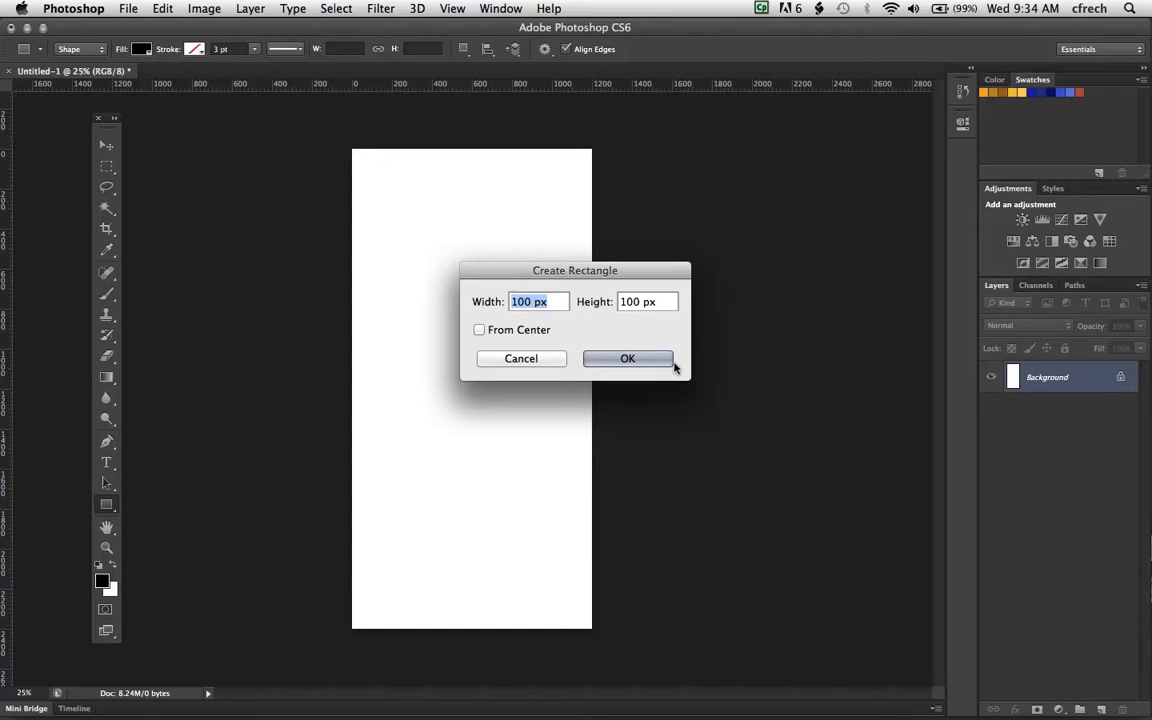
pyautogui.write('40')
pyautogui.press('Tab')
pyautogui.write('40')
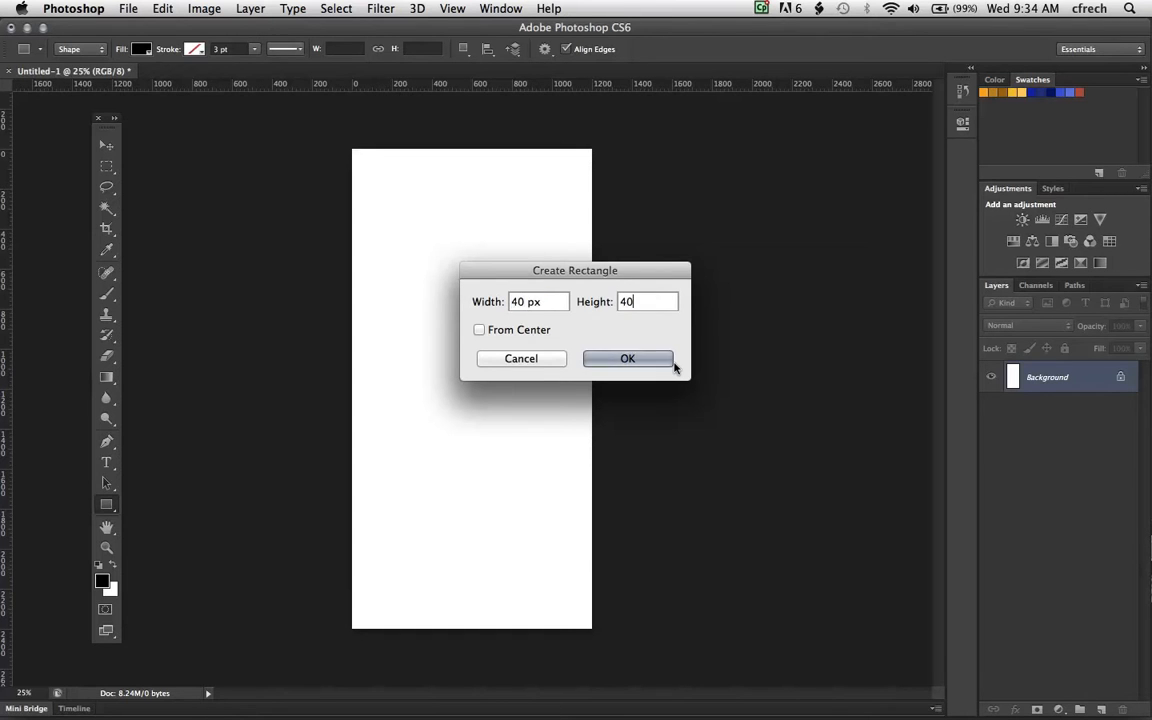
pyautogui.click(670, 360)
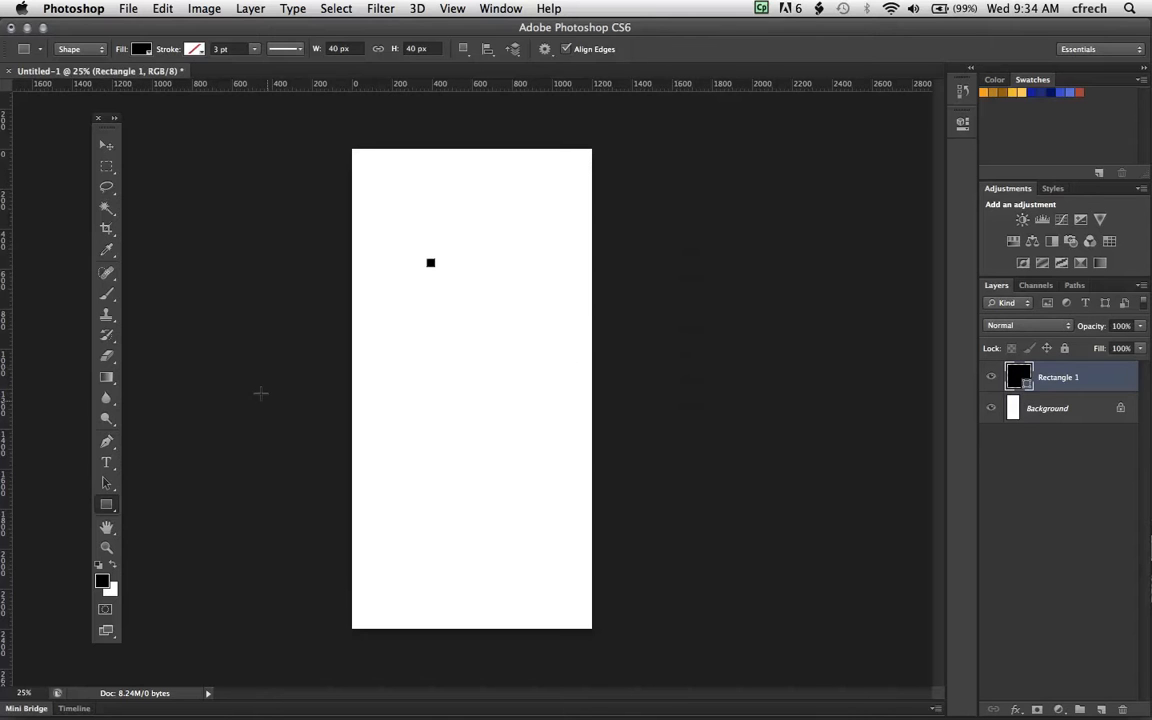
# - Rotate the black square by 45 degrees with Free Transform so it forms a diamond
pyautogui.press('z')
pyautogui.moveTo(425, 261); pyautogui.dragTo(500, 312)
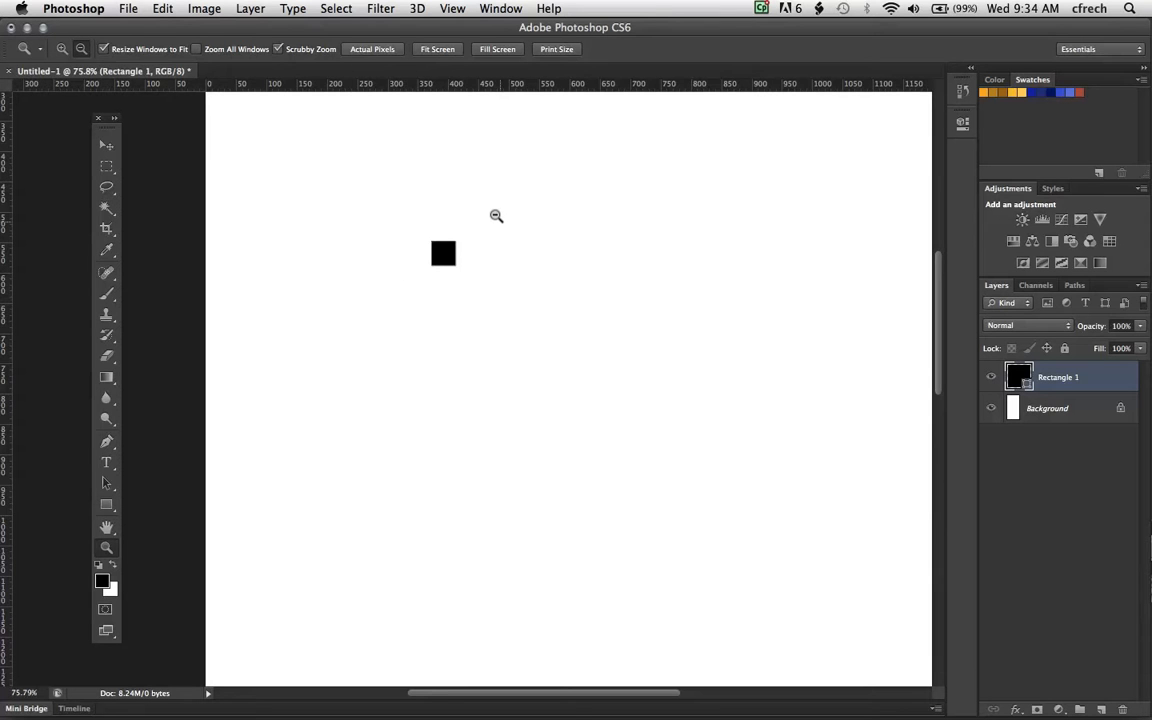
pyautogui.press('super+t')
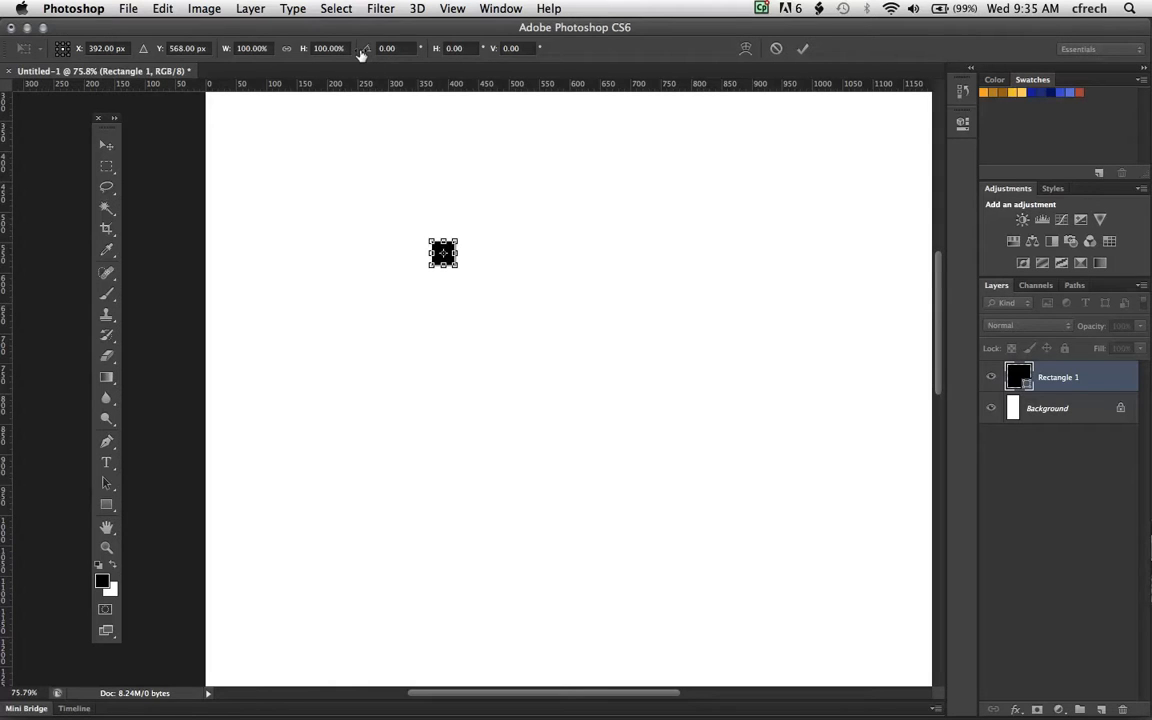
pyautogui.click(393, 46)
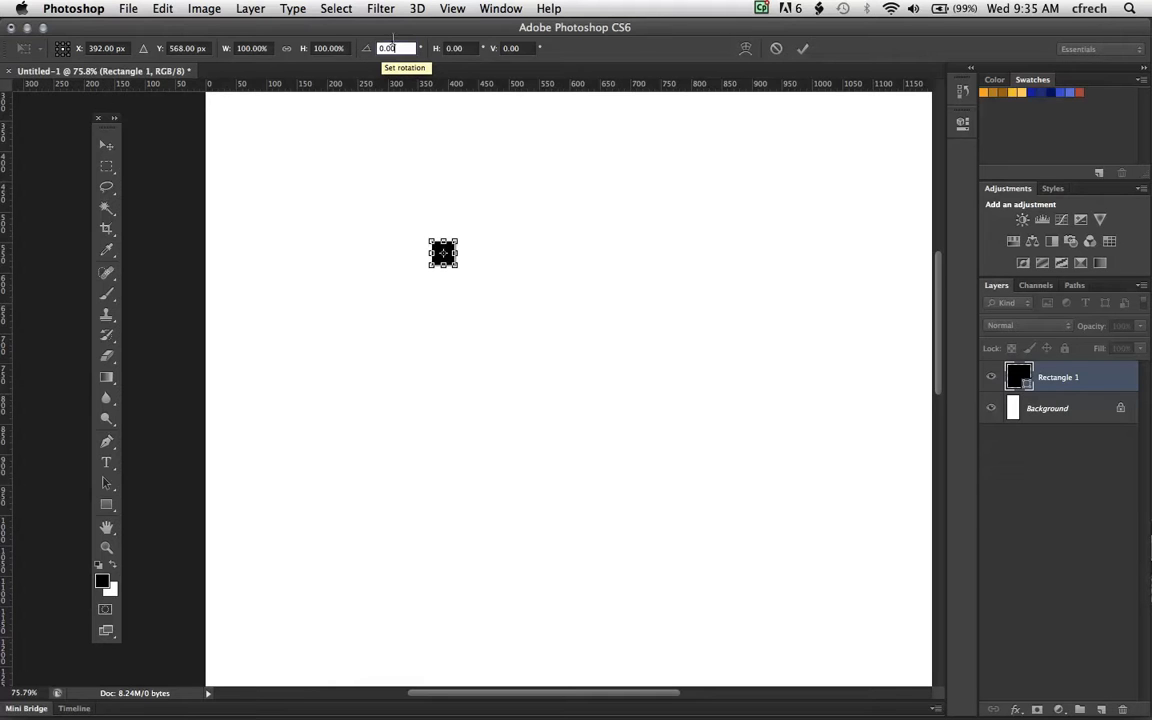
pyautogui.moveTo(393, 45); pyautogui.dragTo(353, 30)
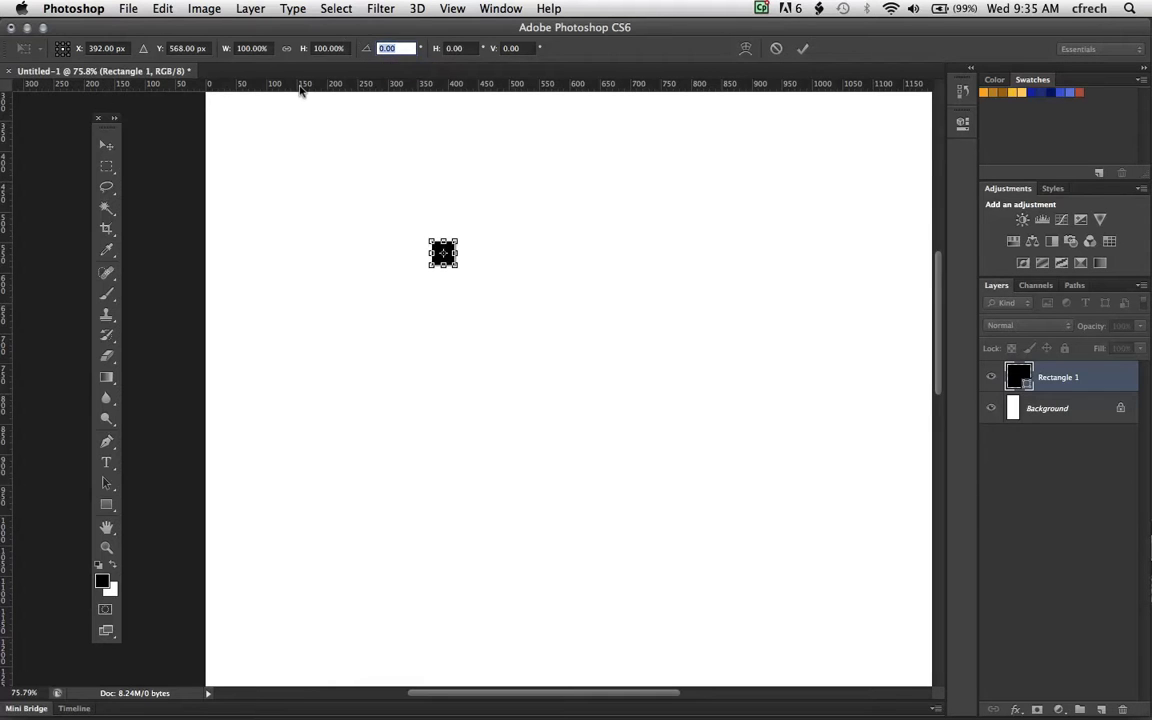
pyautogui.write('45')
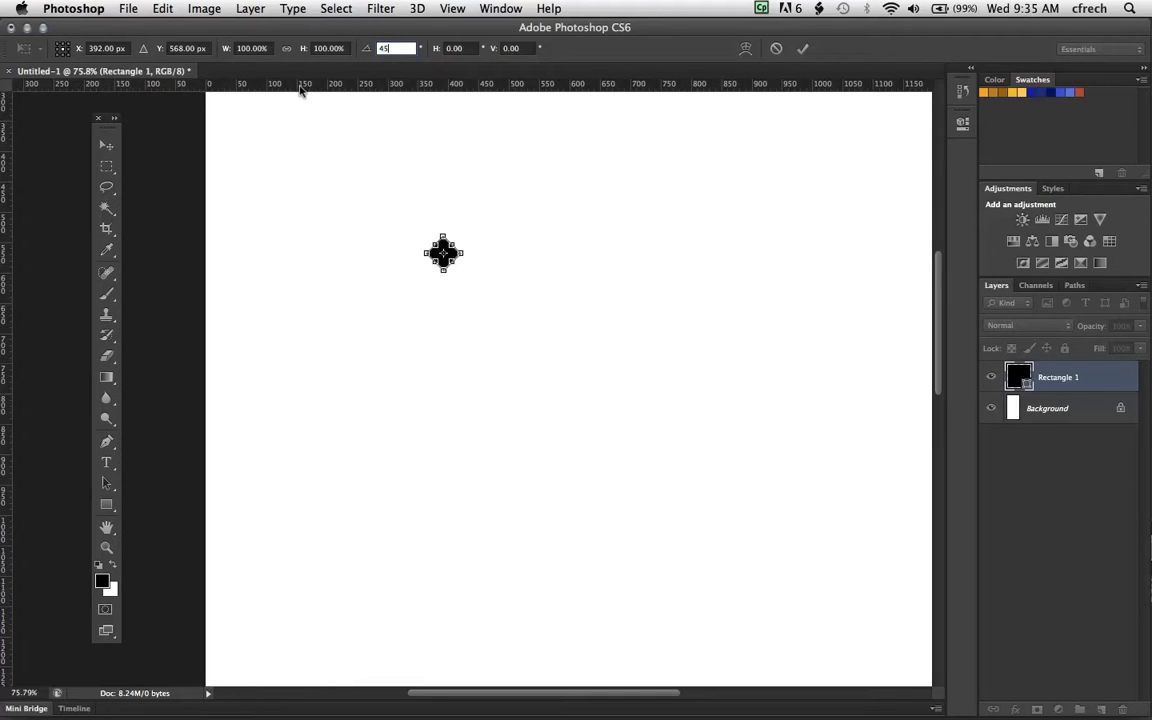
pyautogui.press('Return')
pyautogui.press('Return')
pyautogui.press('z')
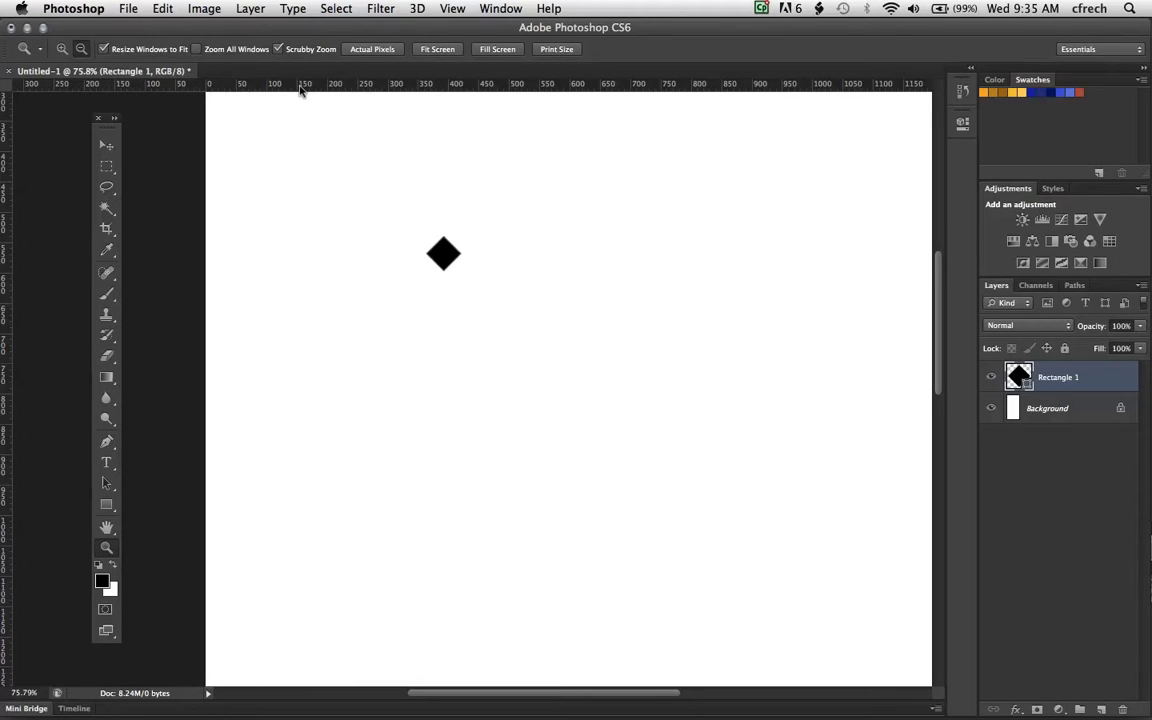
pyautogui.hotkey('ctrl', 't')
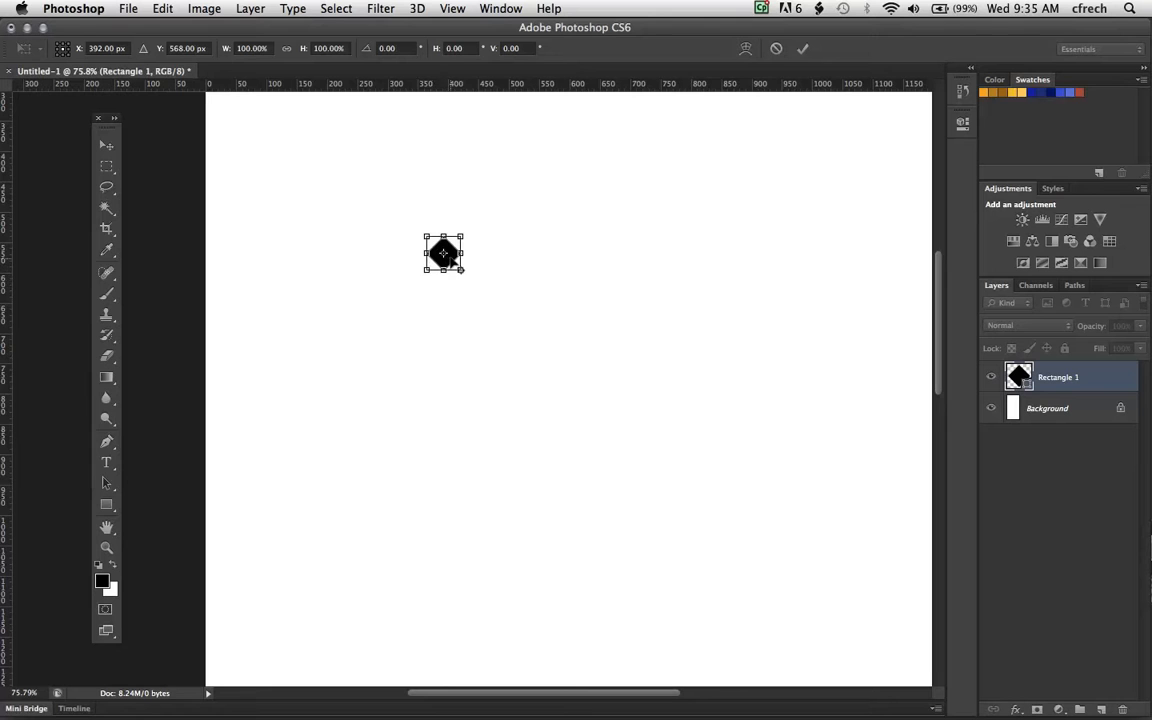
pyautogui.click(105, 507)
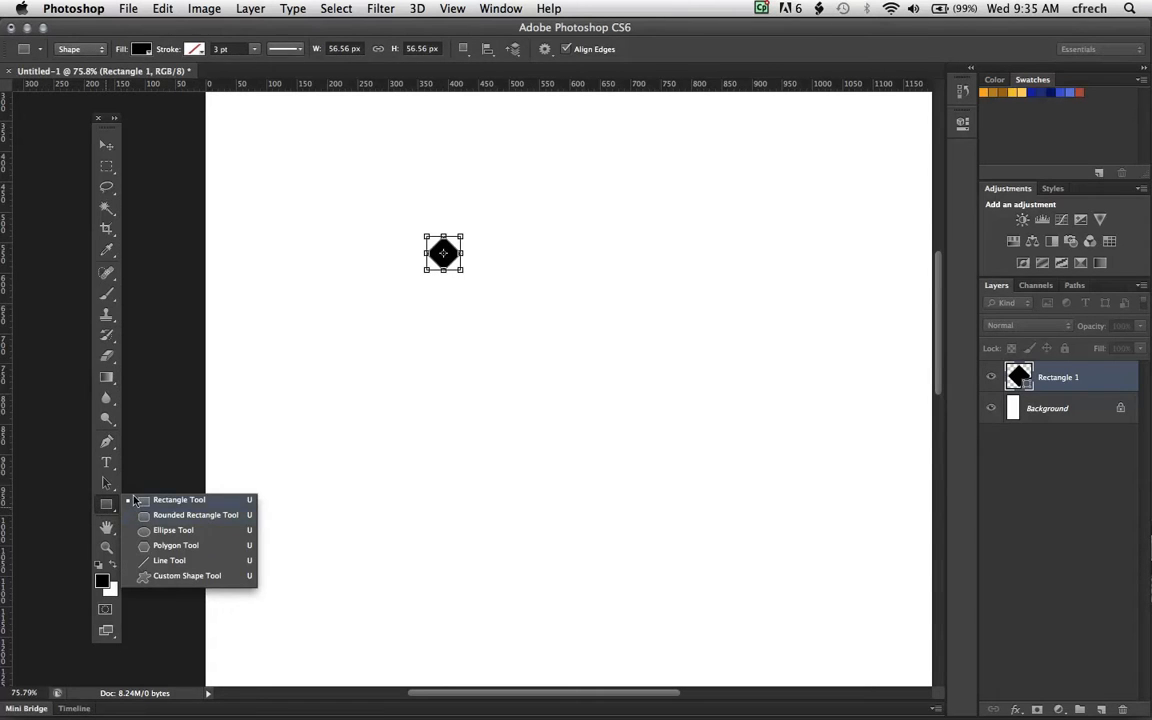
pyautogui.press('Return')
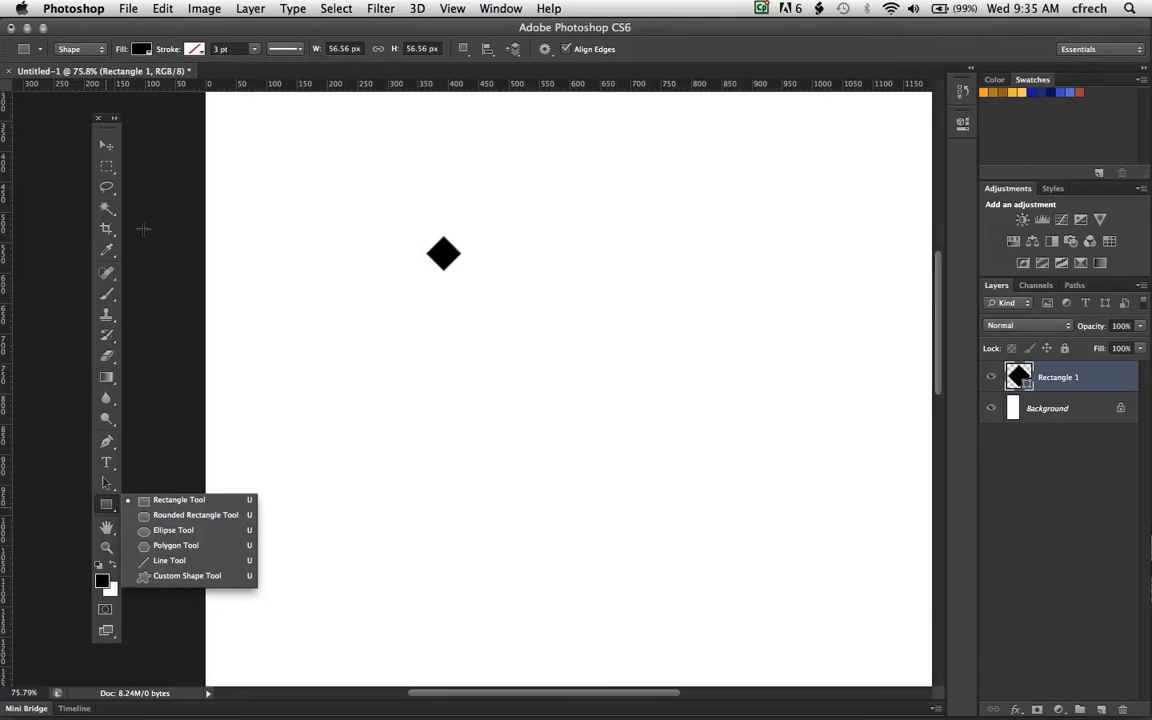
pyautogui.click(129, 204)
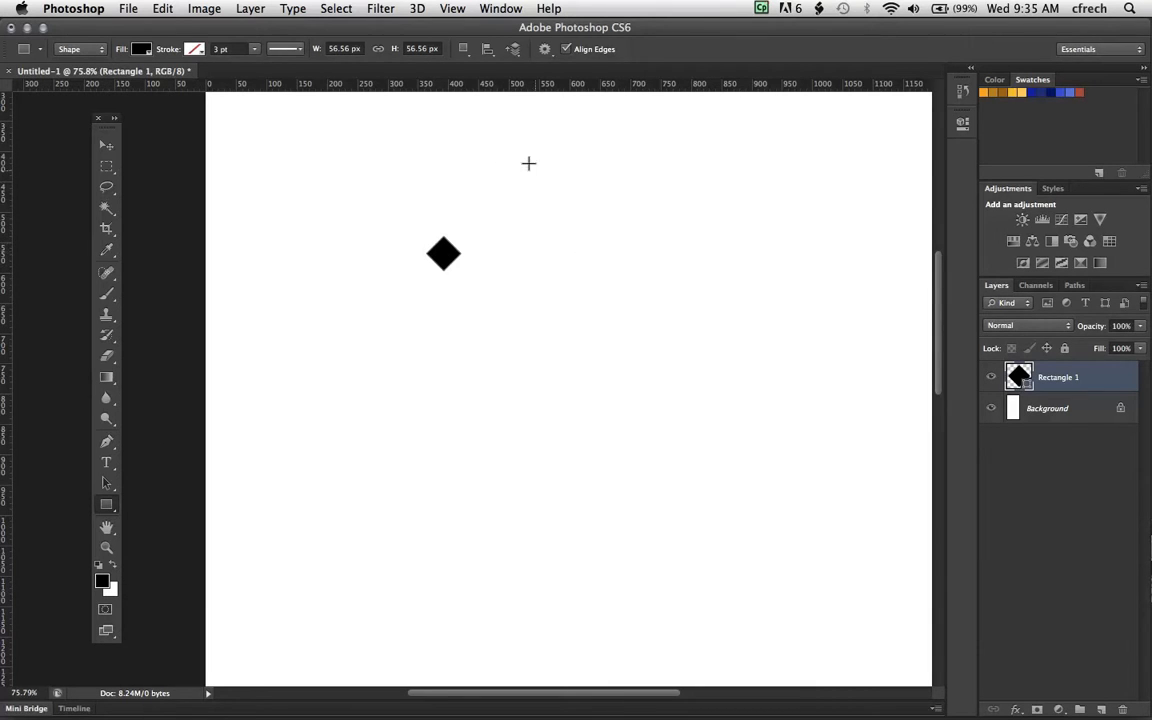
# - Narrow the diamond horizontally to about 43 px wide with Free Transform, keeping its height
pyautogui.press('super+t')
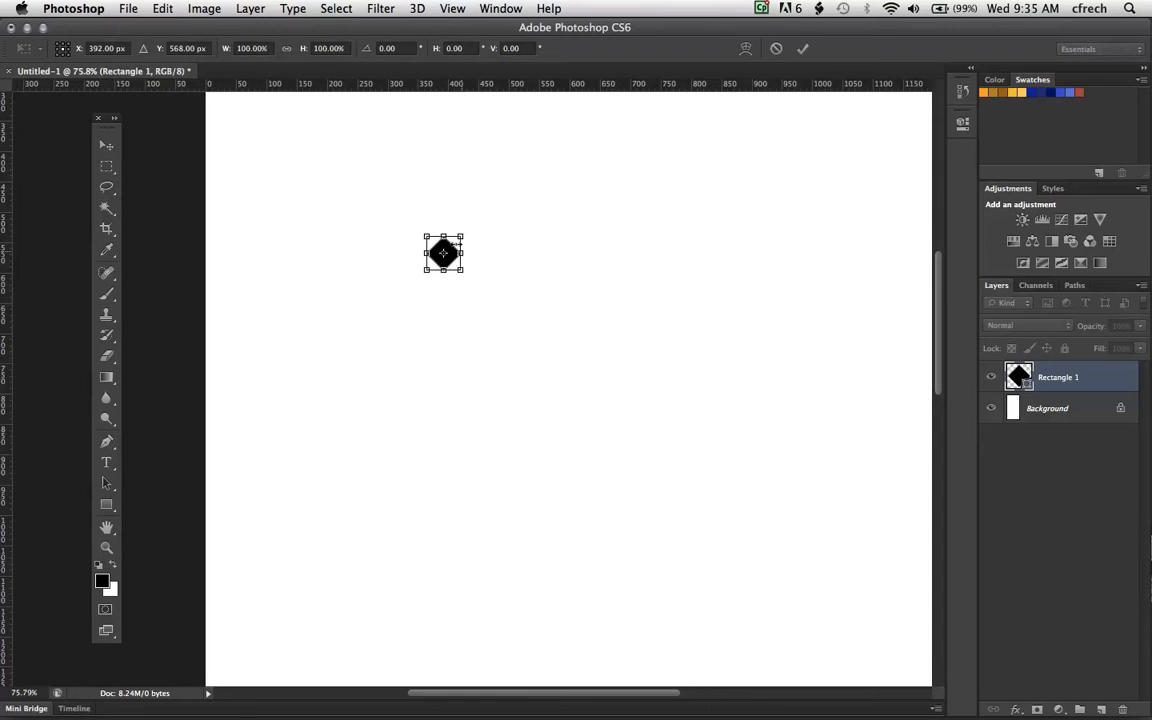
pyautogui.moveTo(462, 253); pyautogui.dragTo(452, 254)
pyautogui.press('Return')
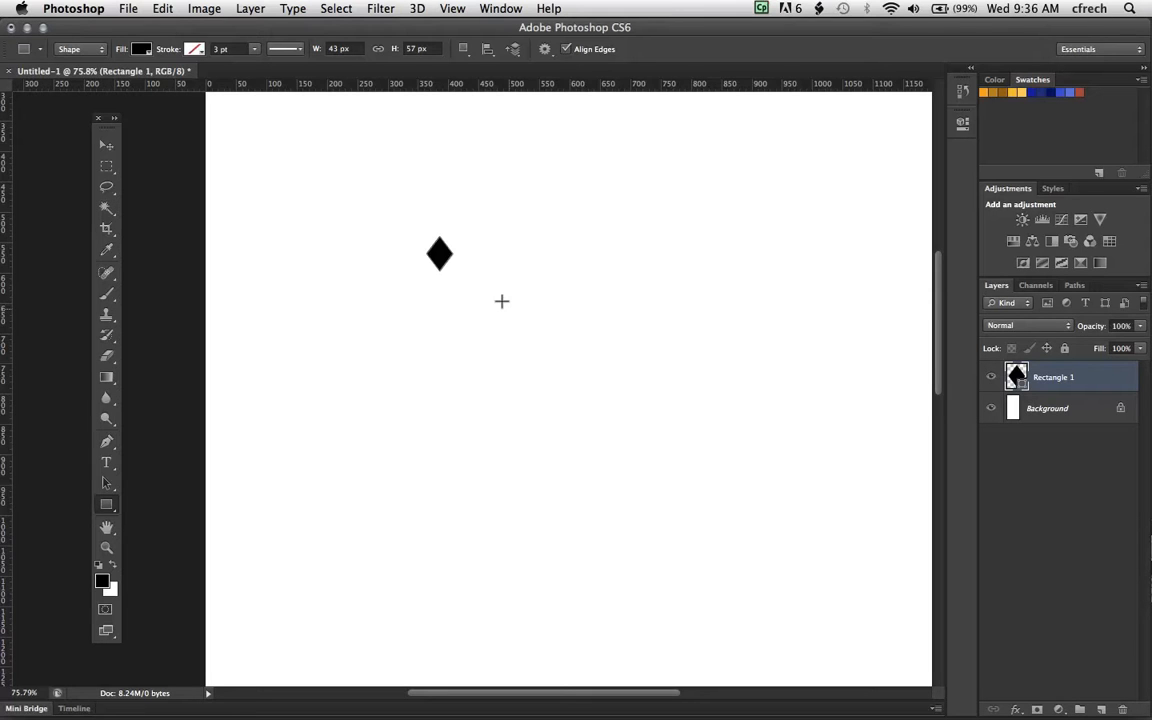
# - Duplicate the diamond within its own shape layer using a transform that shifts the copy 10 px to the right
pyautogui.press('alt')
pyautogui.hotkey('ctrl', 't')
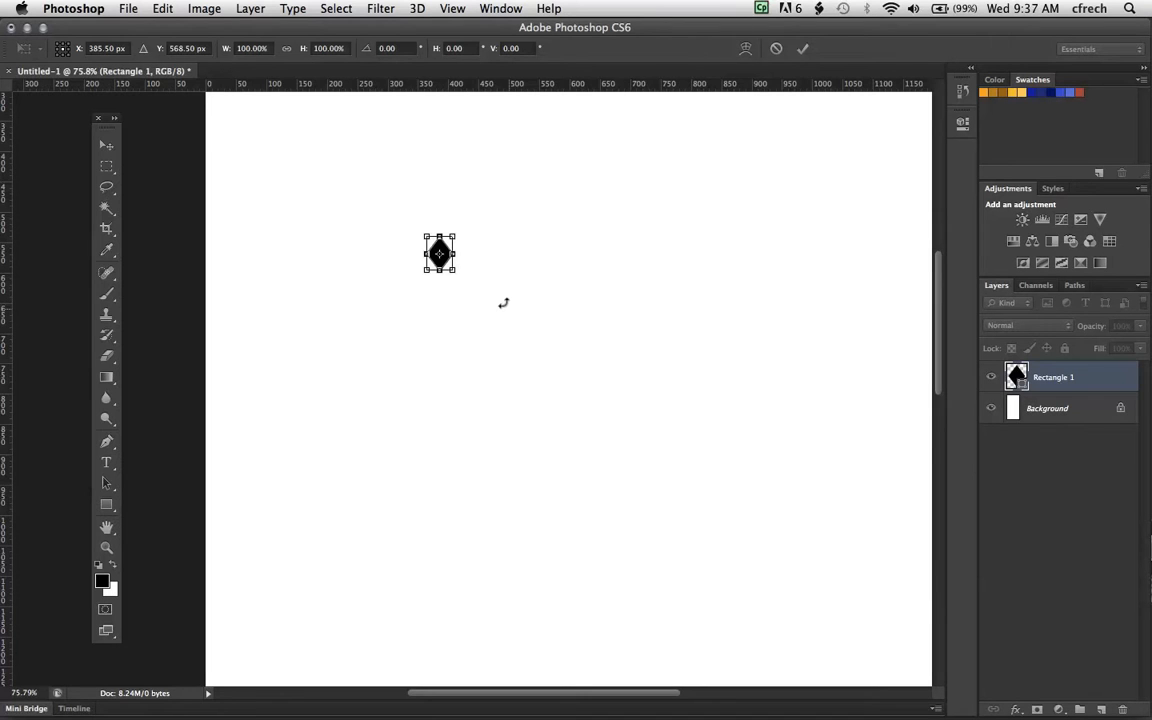
pyautogui.hotkey('shift', 'Right')
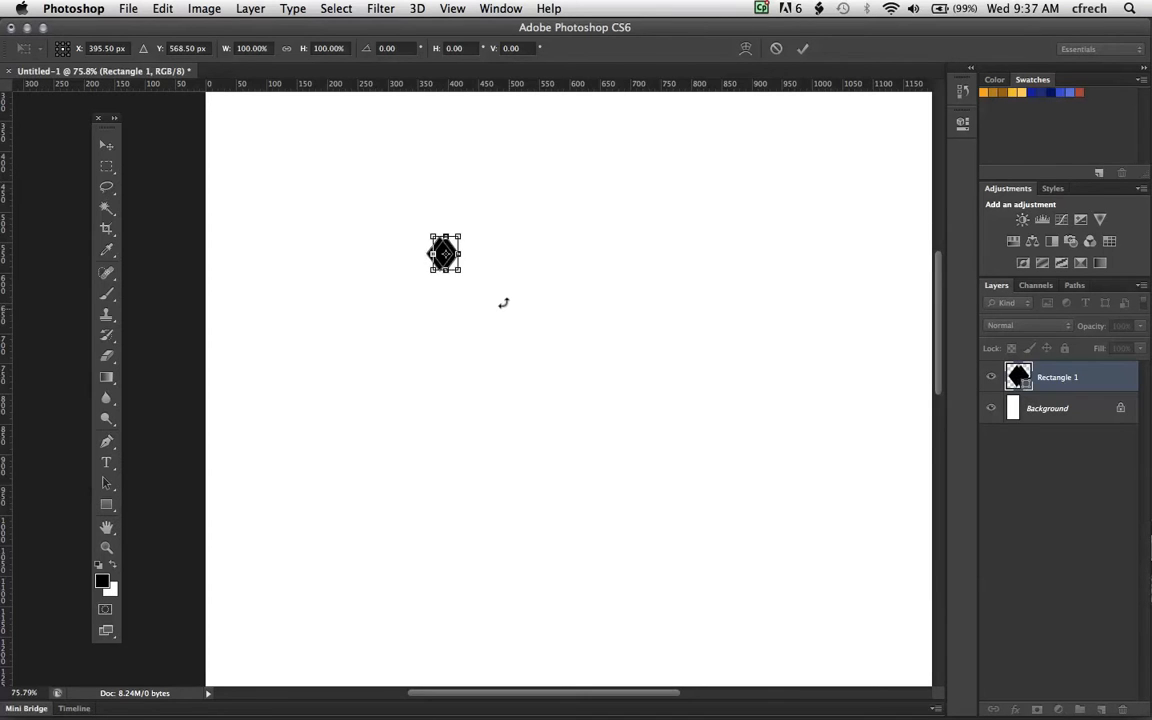
pyautogui.hotkey('shift', 'Right')
pyautogui.hotkey('shift', 'Right')
pyautogui.hotkey('shift', 'Right')
pyautogui.hotkey('shift', 'Right')
pyautogui.hotkey('shift', 'Right')
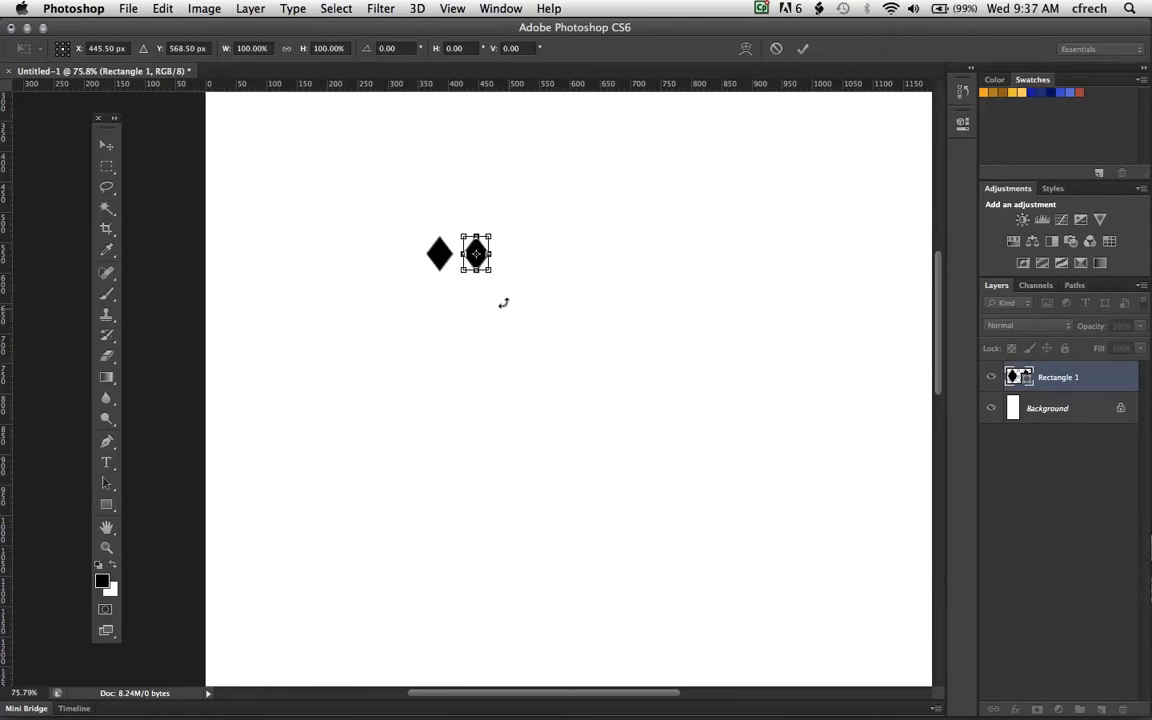
pyautogui.hotkey('shift', 'Left')
pyautogui.hotkey('shift', 'Left')
pyautogui.hotkey('shift', 'Left')
pyautogui.hotkey('shift', 'Left')
pyautogui.hotkey('shift', 'Left')
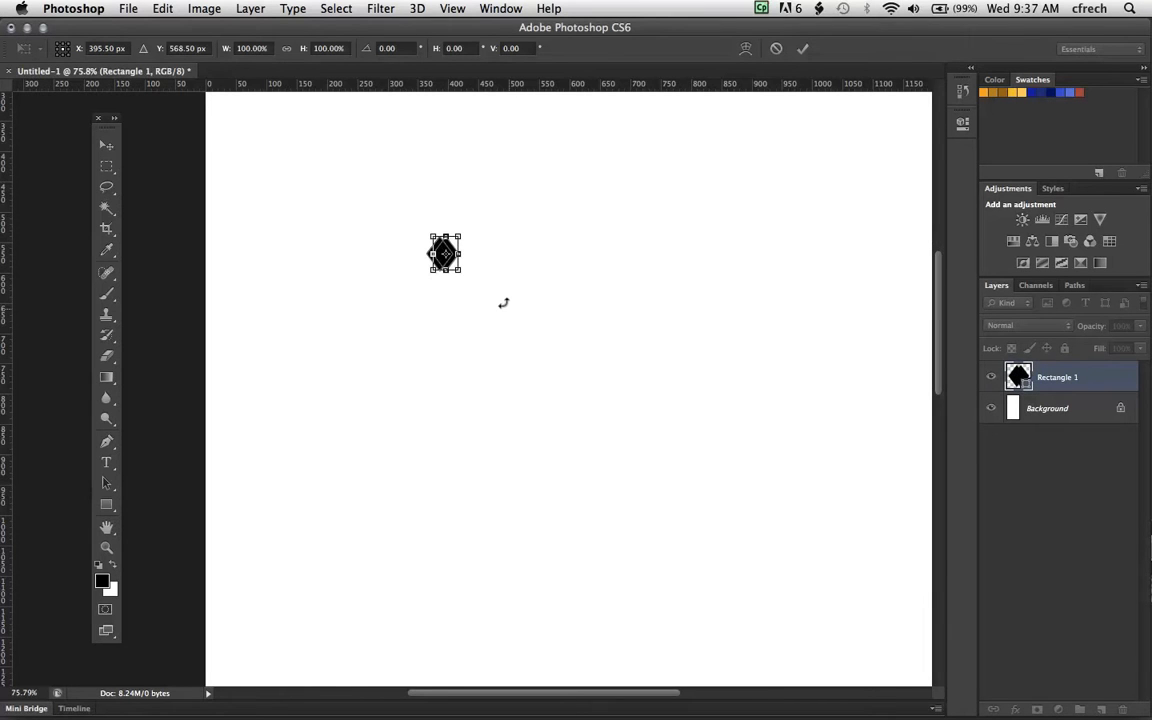
pyautogui.press('Return')
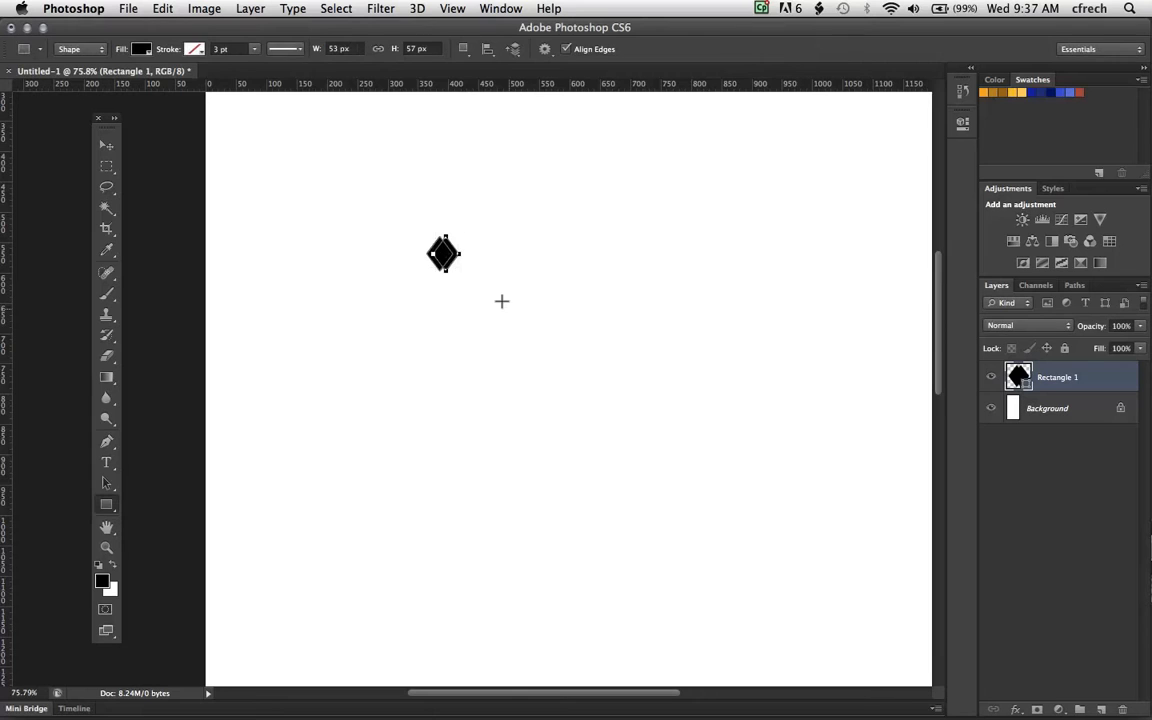
# - Repeat the 10 px transform-and-duplicate on the diamond shape layer until the row of overlapping diamonds is 453 px wide
pyautogui.click(1058, 420)
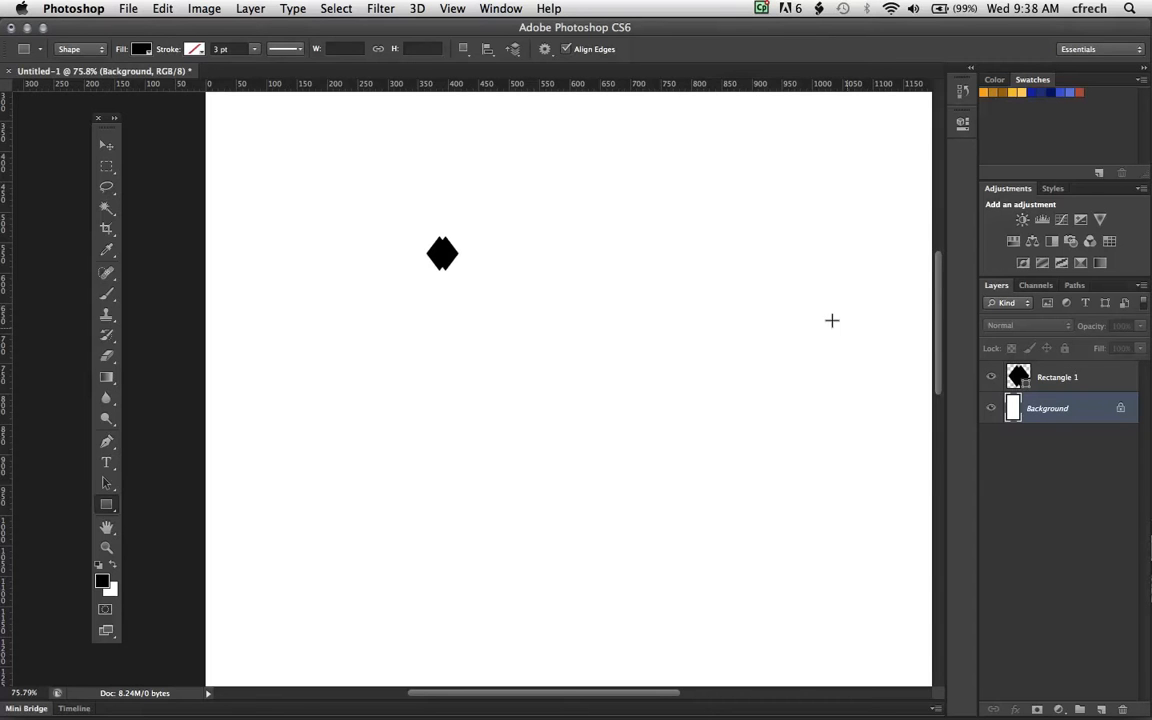
pyautogui.click(1064, 378)
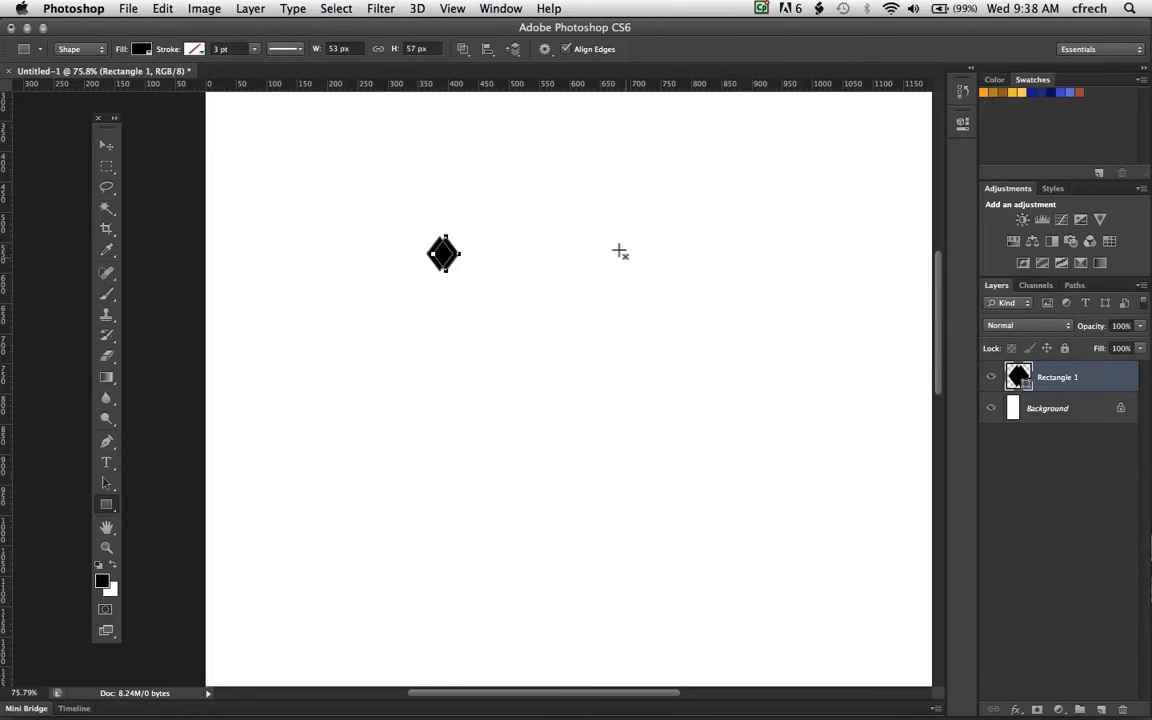
pyautogui.press('alt+shift+super+t')
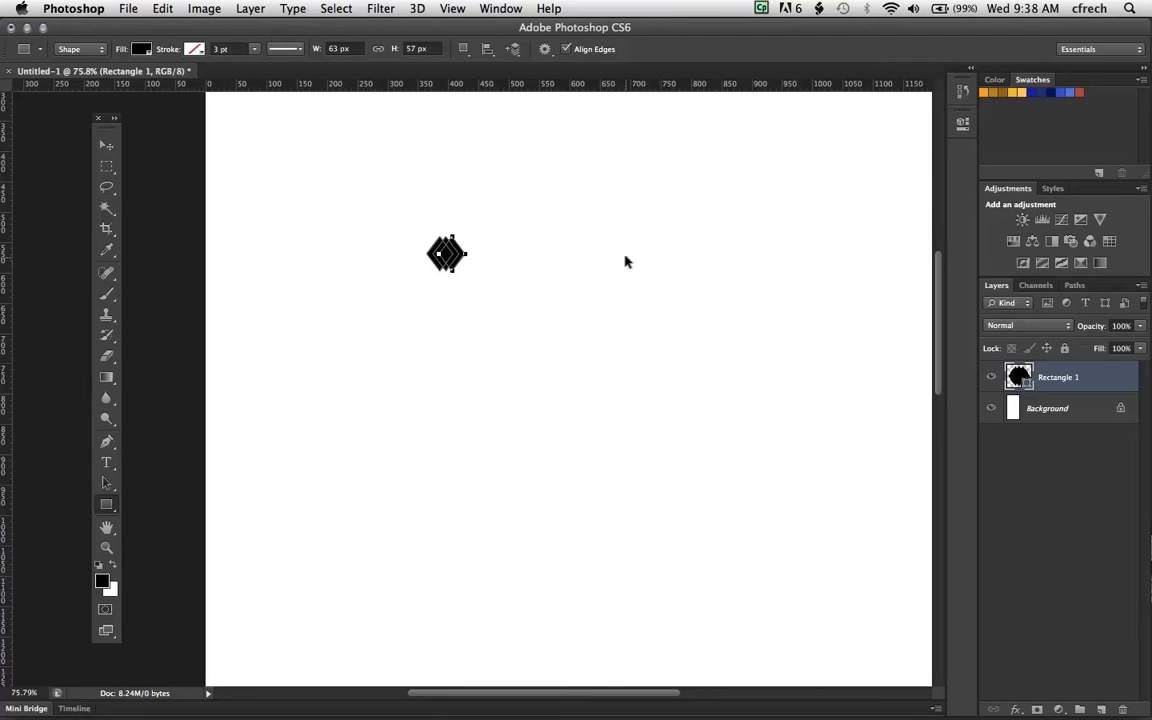
pyautogui.press('alt+shift+super+t')
pyautogui.press('alt+shift+super+t')
pyautogui.press('alt+shift+super+t')
pyautogui.press('alt+shift+super+t')
pyautogui.press('alt+shift+super+t')
pyautogui.press('alt+shift+super+t')
pyautogui.press('alt+shift+super+t')
pyautogui.press('alt+shift+super+t')
pyautogui.press('alt+shift+super+t')
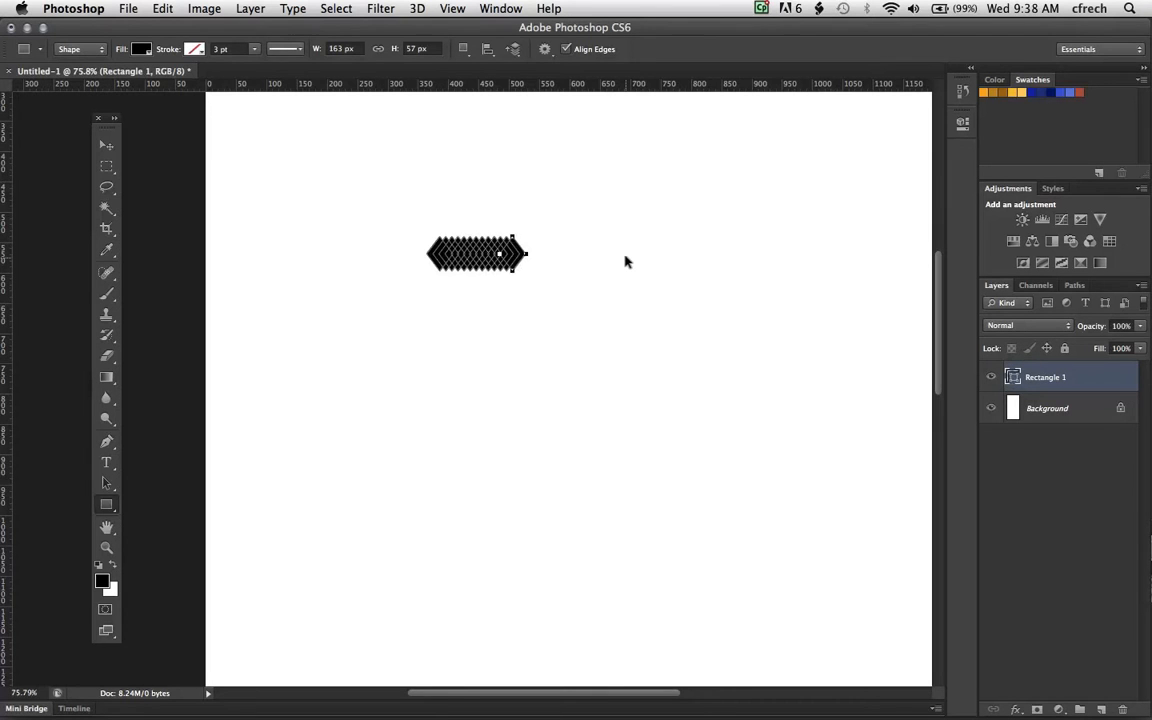
pyautogui.press('alt+shift+super+t')
pyautogui.press('alt+shift+super+t')
pyautogui.press('alt+shift+super+t')
pyautogui.press('alt+shift+super+t')
pyautogui.press('alt+shift+super+t')
pyautogui.press('alt+shift+super+t')
pyautogui.press('alt+shift+super+t')
pyautogui.press('alt+shift+super+t')
pyautogui.press('alt+shift+super+t')
pyautogui.press('alt+shift+super+t')
pyautogui.press('alt+shift+super+t')
pyautogui.press('alt+shift+super+t')
pyautogui.press('alt+shift+super+t')
pyautogui.press('alt+shift+super+t')
pyautogui.press('alt+shift+super+t')
pyautogui.press('alt+shift+super+t')
pyautogui.press('alt+shift+super+t')
pyautogui.press('alt+shift+super+t')
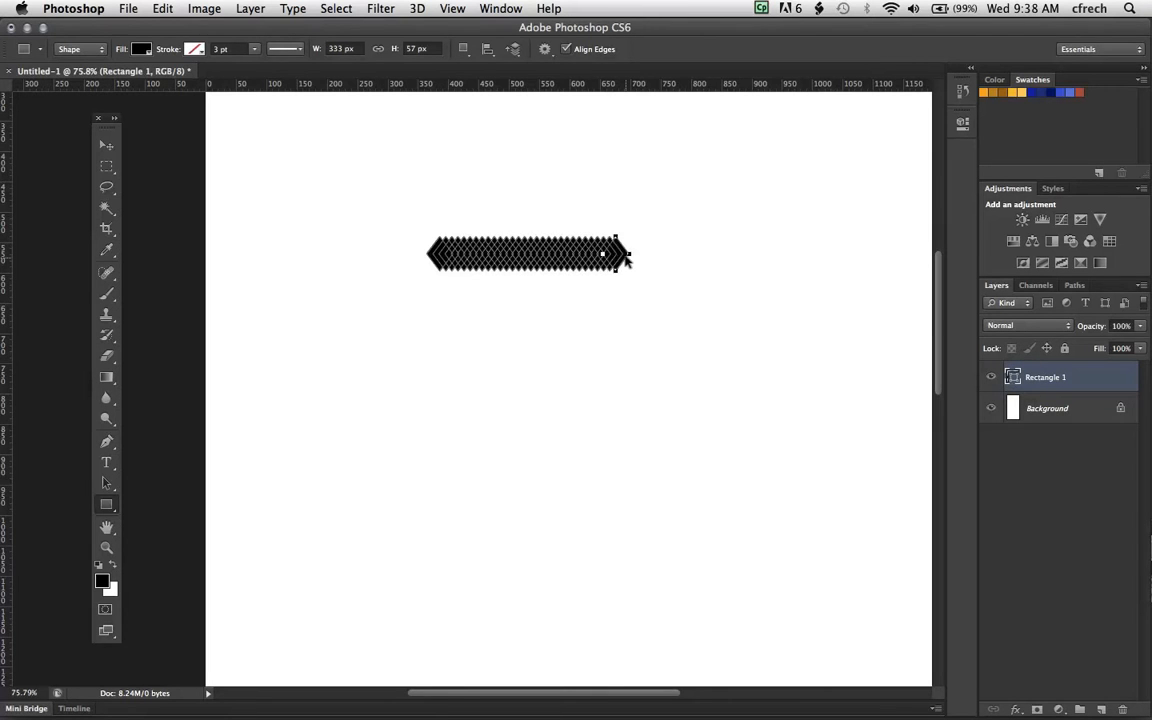
pyautogui.press('alt+shift+super+t')
pyautogui.press('alt+shift+super+t')
pyautogui.press('alt+shift+super+t')
pyautogui.press('alt+shift+super+t')
pyautogui.press('alt+shift+super+t')
pyautogui.press('alt+shift+super+t')
pyautogui.press('alt+shift+super+t')
pyautogui.press('alt+shift+super+t')
pyautogui.press('alt+shift+super+t')
pyautogui.press('alt+shift+super+t')
pyautogui.press('alt+shift+super+t')
pyautogui.press('alt+shift+super+t')
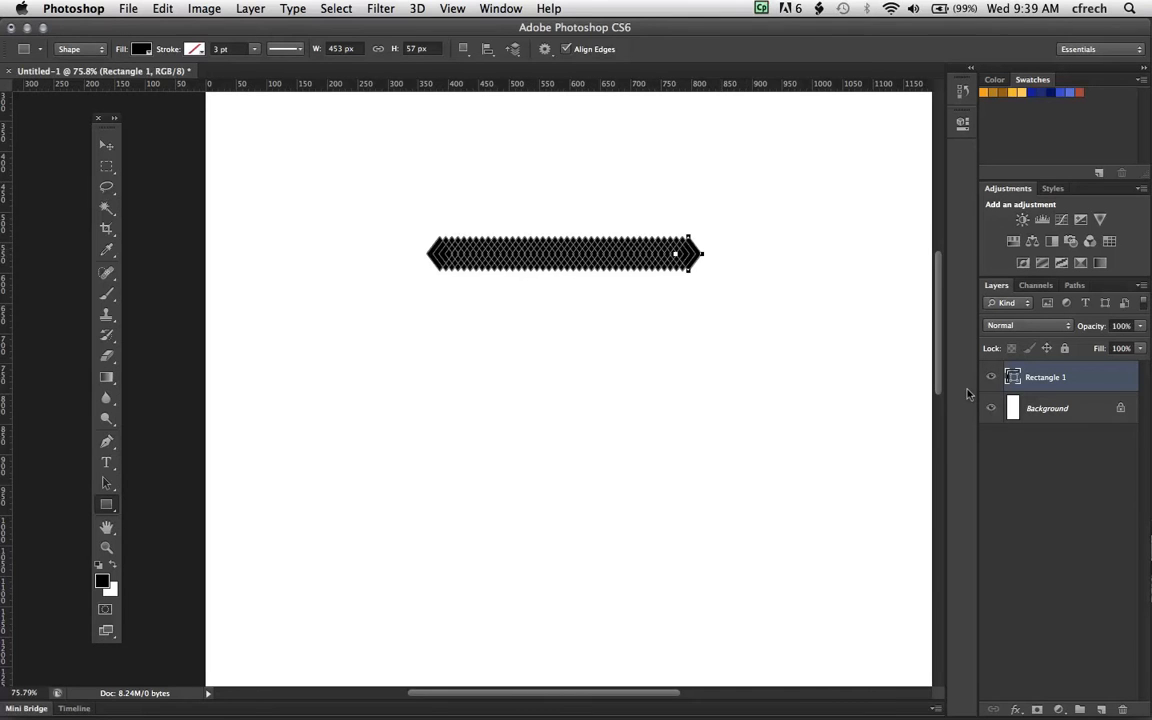
pyautogui.click(1055, 412)
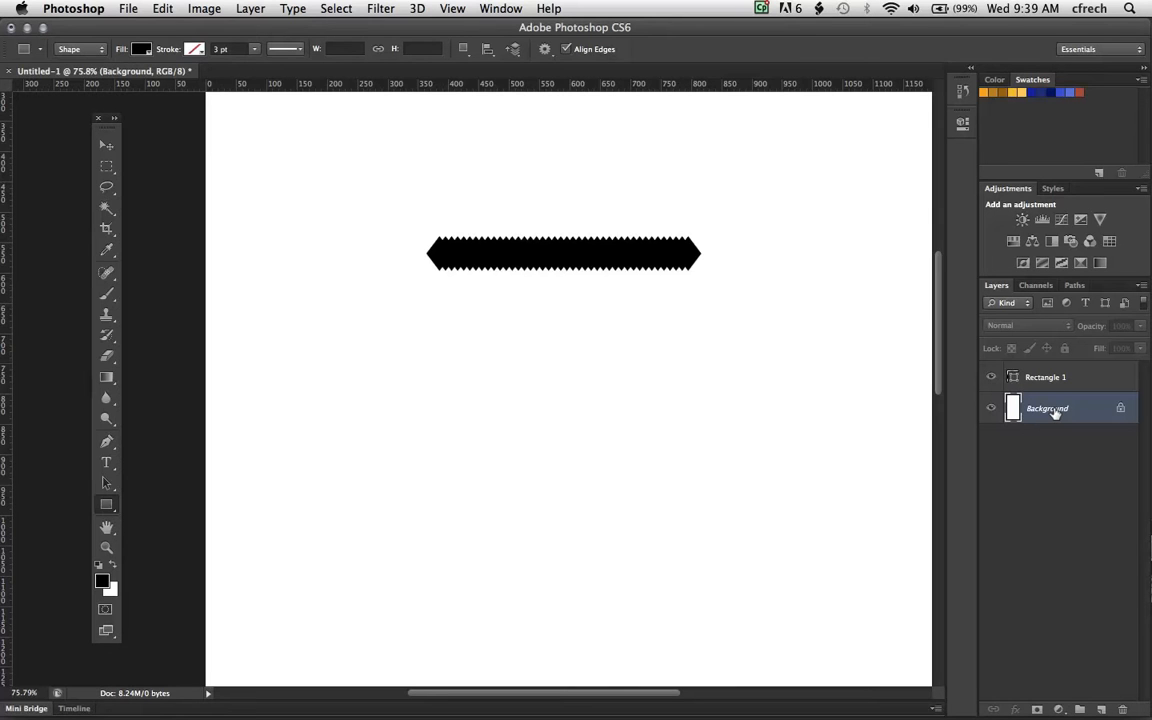
# - Rasterize the Rectangle 1 shape layer holding the row of diamonds
pyautogui.click(1047, 380)
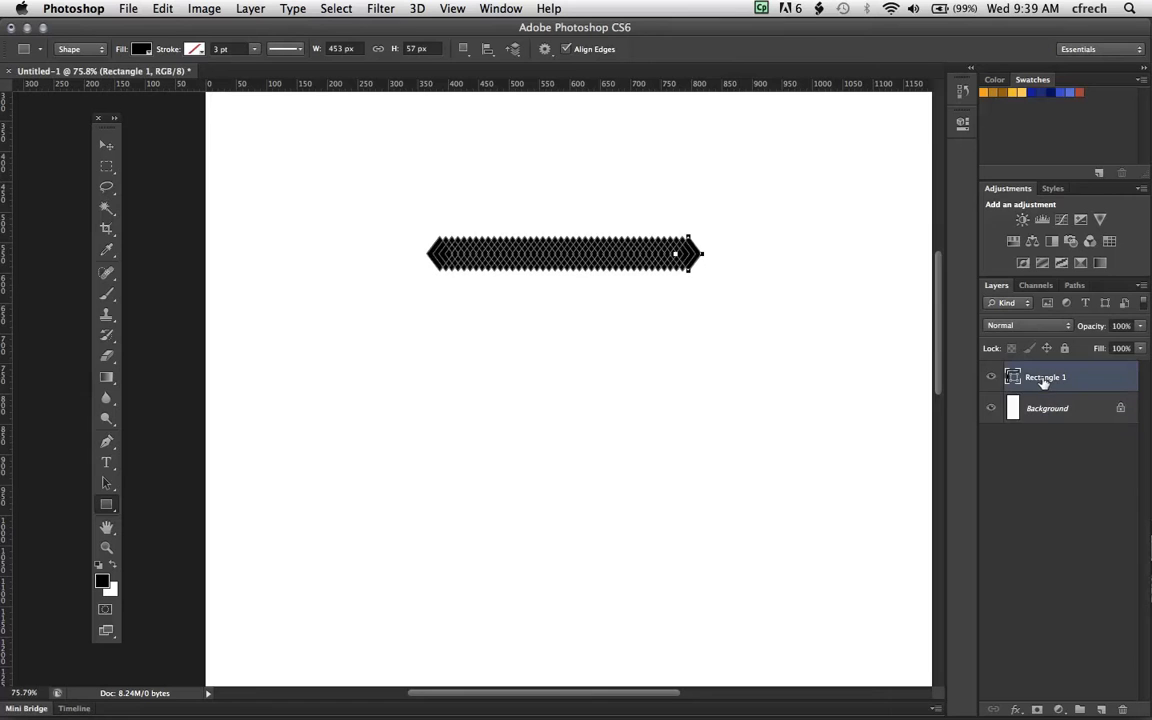
pyautogui.moveTo(1043, 383); pyautogui.dragTo(1049, 384)
pyautogui.rightClick(1025, 383)
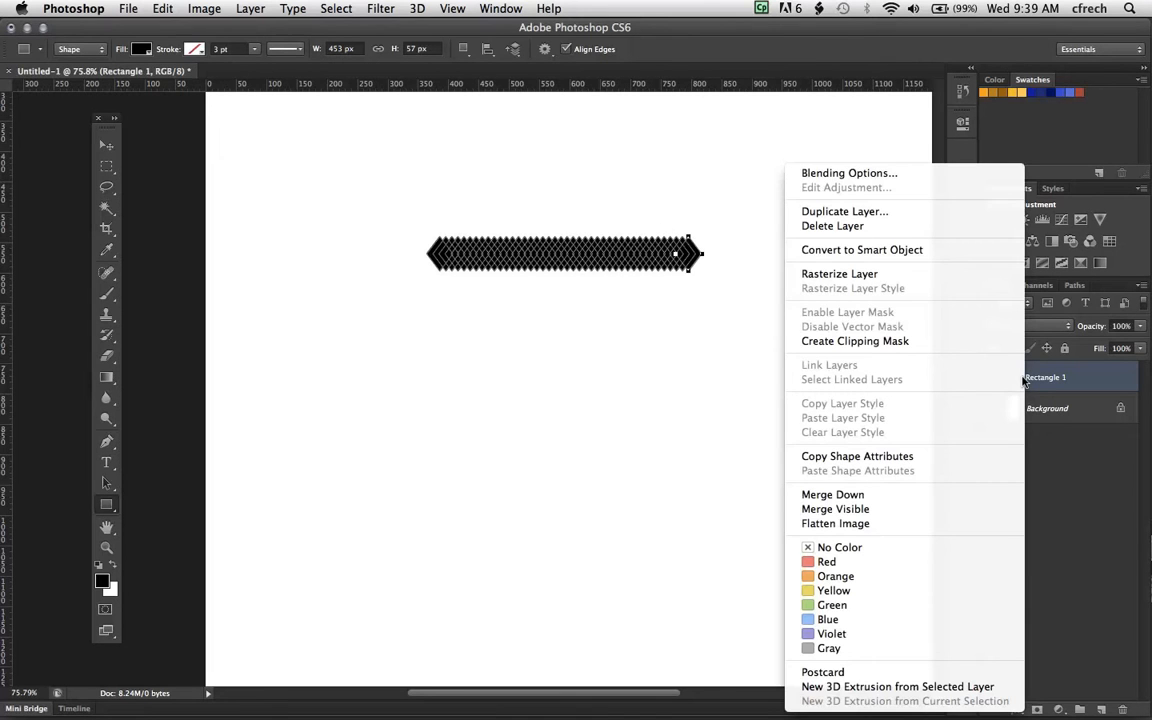
pyautogui.click(886, 276)
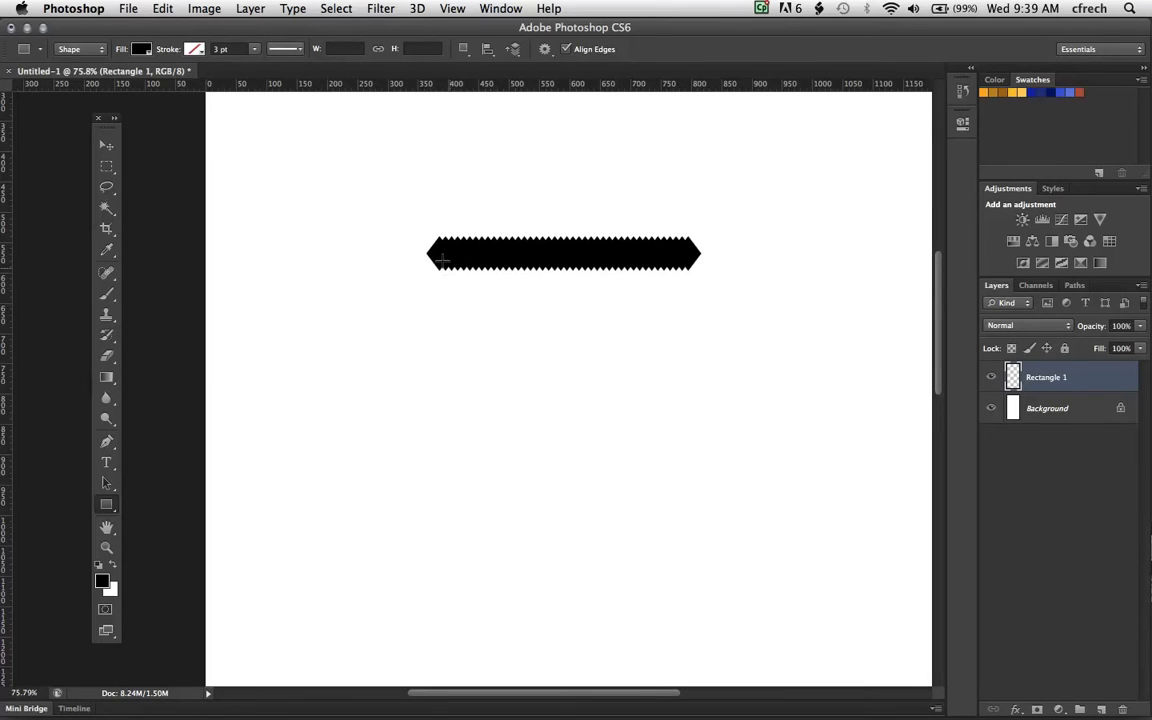
pyautogui.press('z')
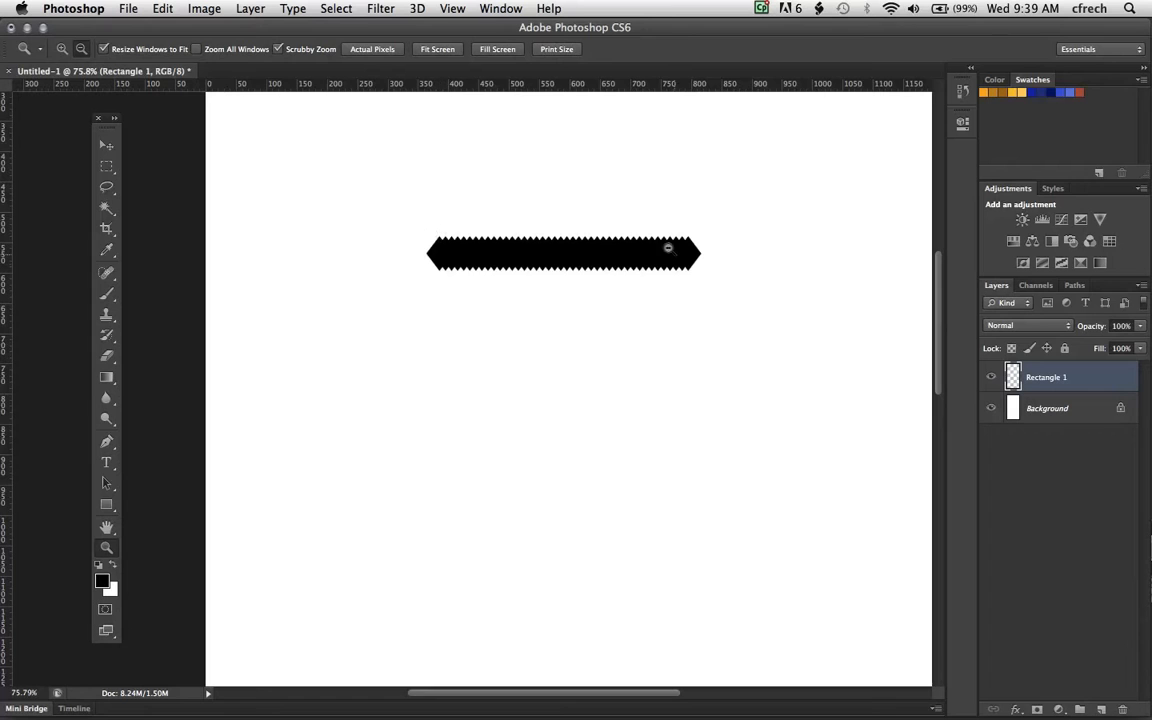
pyautogui.rightClick(1045, 379)
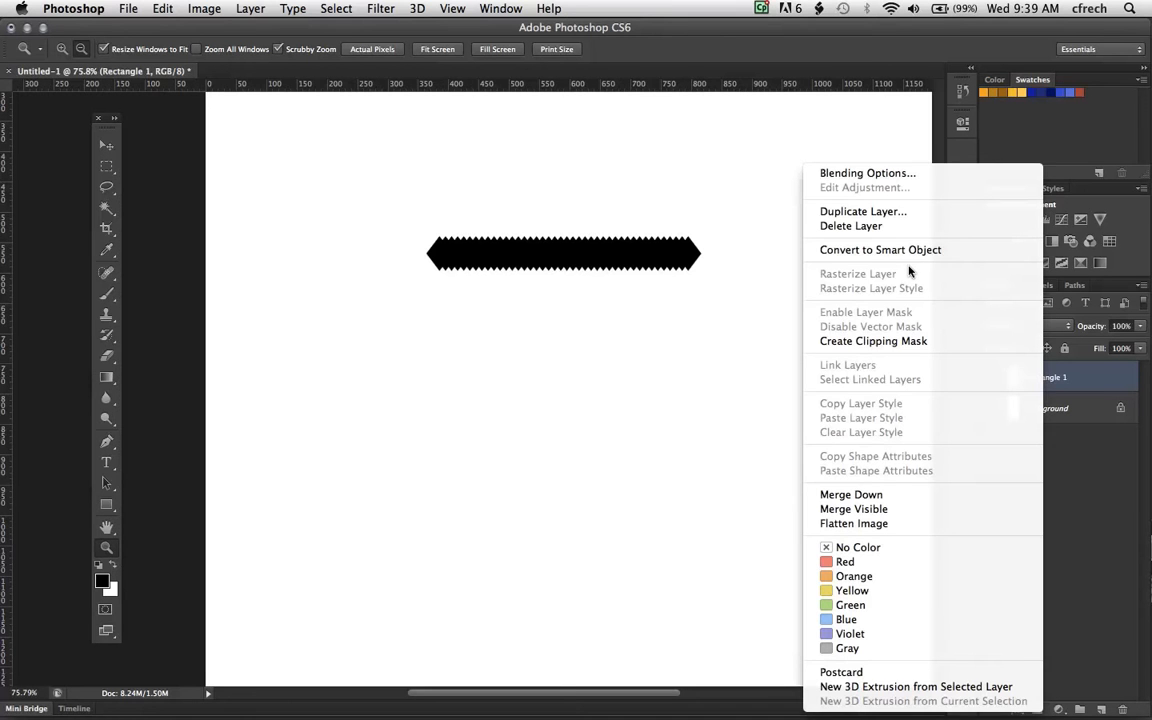
pyautogui.click(733, 318)
# - Marquee-select the pointed left end of the zigzag strip up to the first tooth's tip, delete it, and deselect
pyautogui.moveTo(417, 249); pyautogui.dragTo(564, 289)
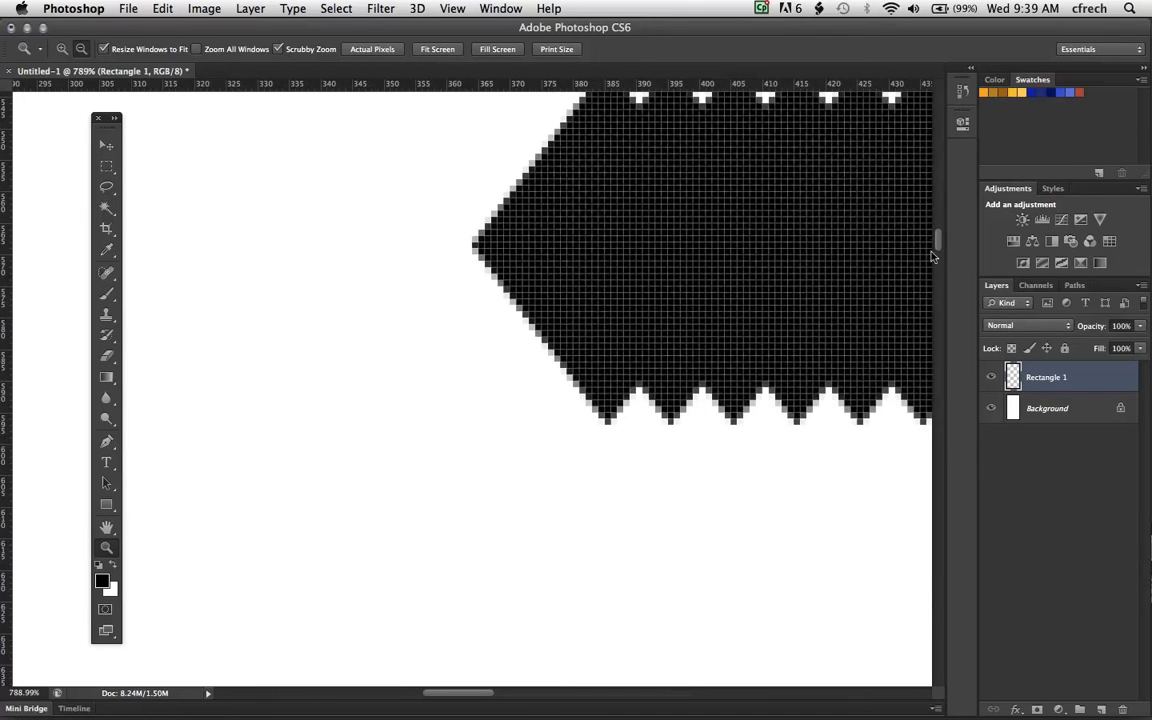
pyautogui.moveTo(933, 235); pyautogui.dragTo(932, 231)
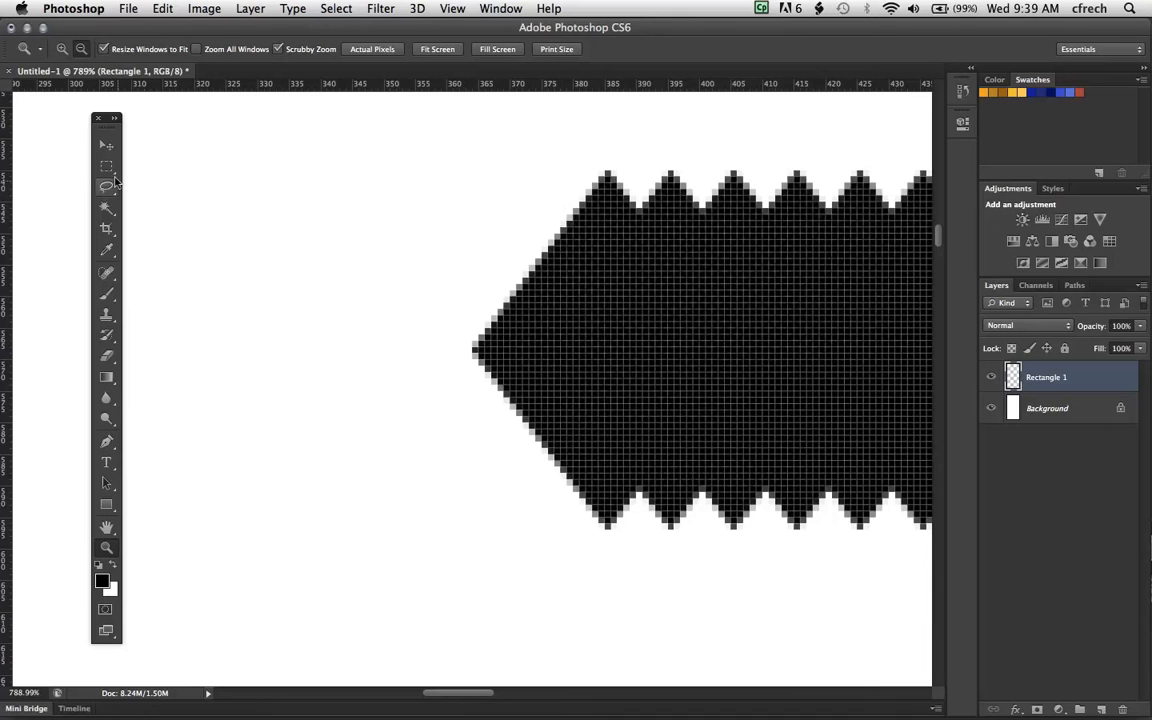
pyautogui.press('m')
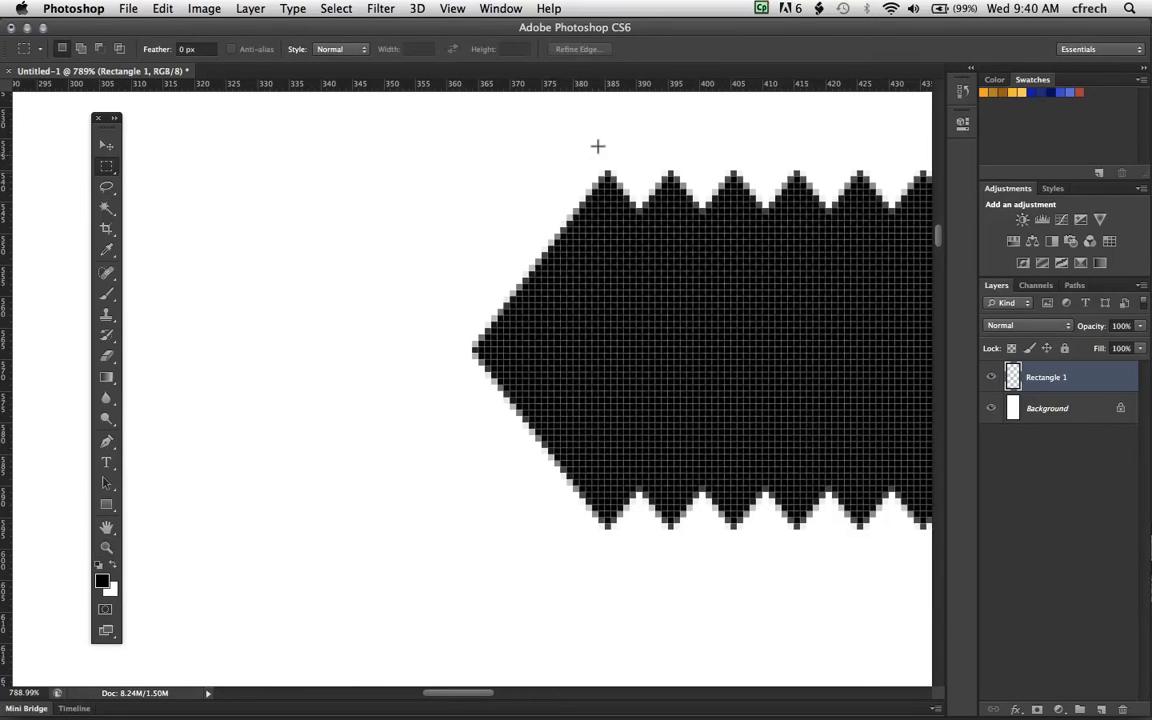
pyautogui.moveTo(301, 125); pyautogui.dragTo(596, 556)
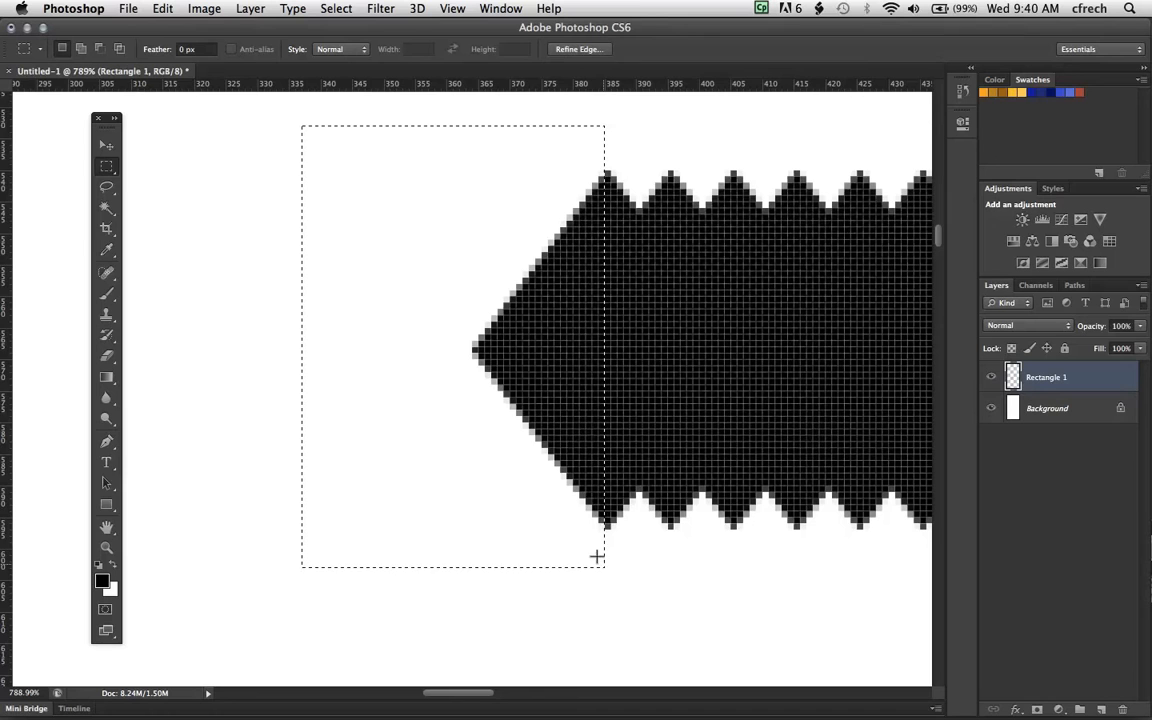
pyautogui.press('Delete')
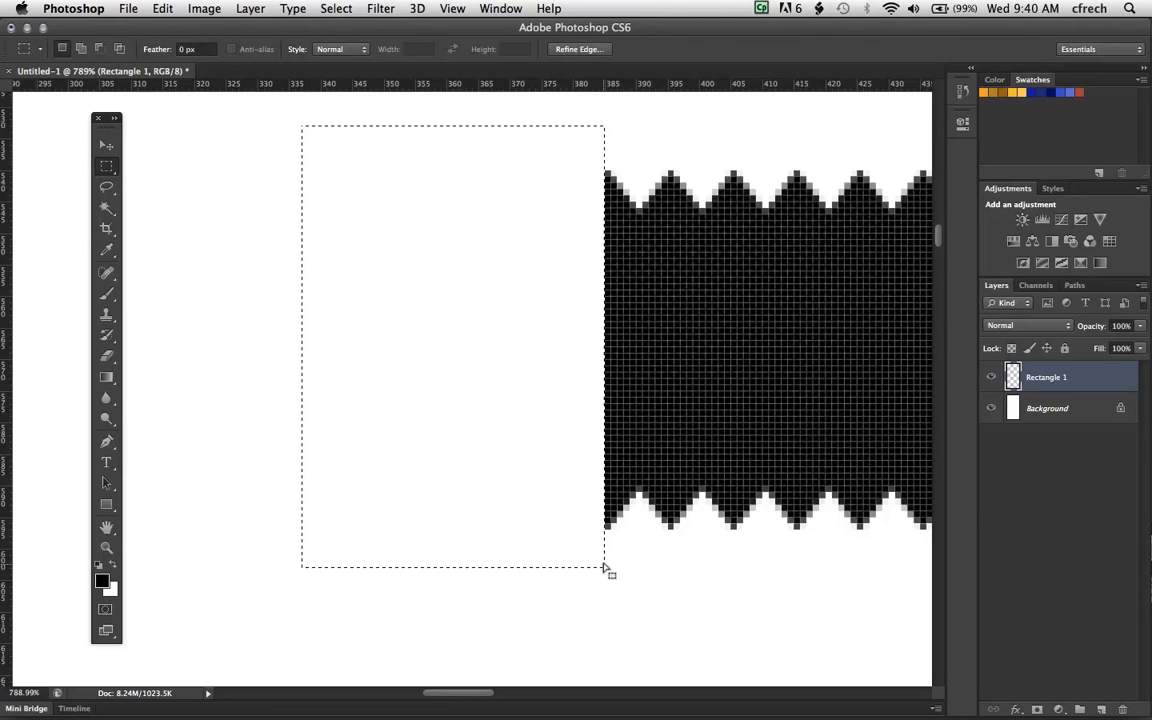
pyautogui.click(677, 577)
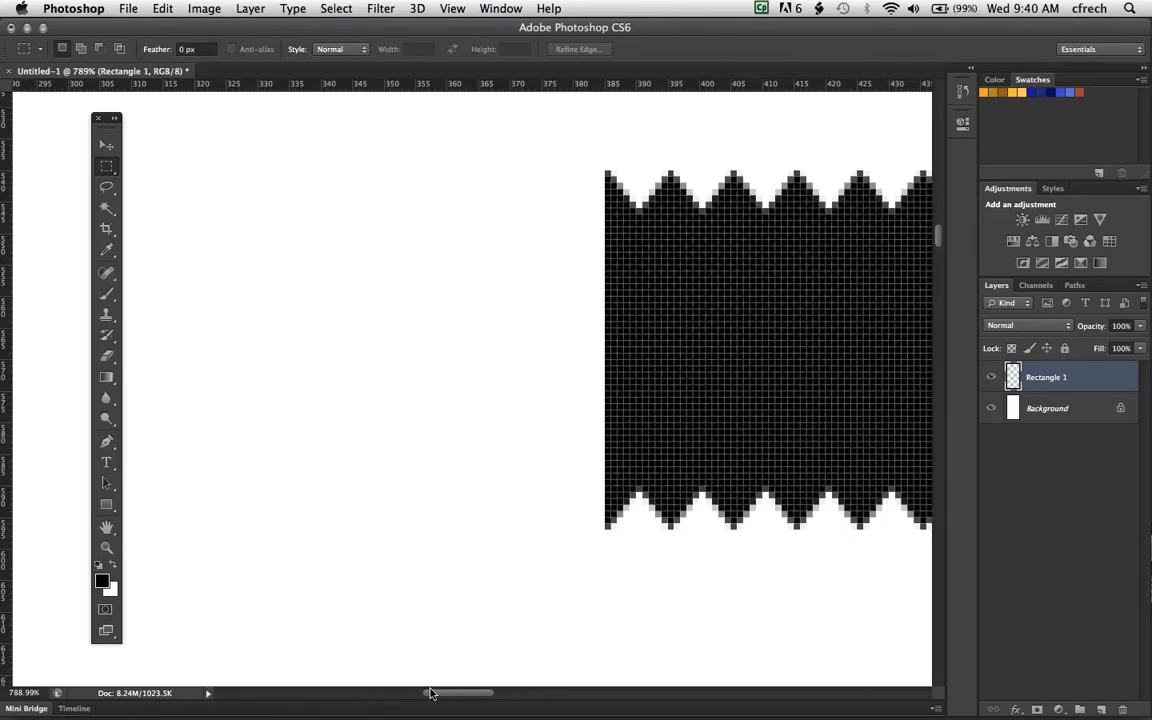
# - Marquee-select the pointed right end of the zigzag strip from the last tooth's tip outward and delete it
pyautogui.moveTo(431, 692); pyautogui.dragTo(657, 690)
pyautogui.moveTo(663, 113); pyautogui.dragTo(510, 403)
pyautogui.moveTo(478, 550)
pyautogui.mouseDown()
pyautogui.moveTo(467, 559)
pyautogui.moveTo(478, 568)
pyautogui.moveTo(466, 568)
pyautogui.mouseUp()
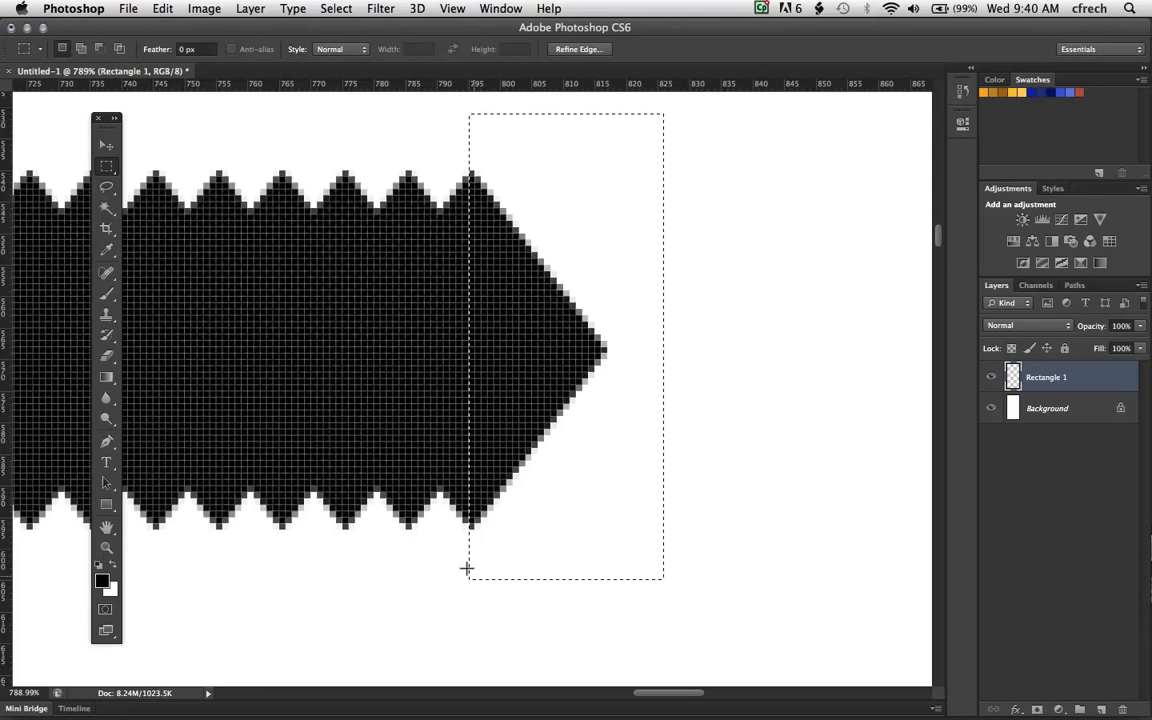
pyautogui.press('Delete')
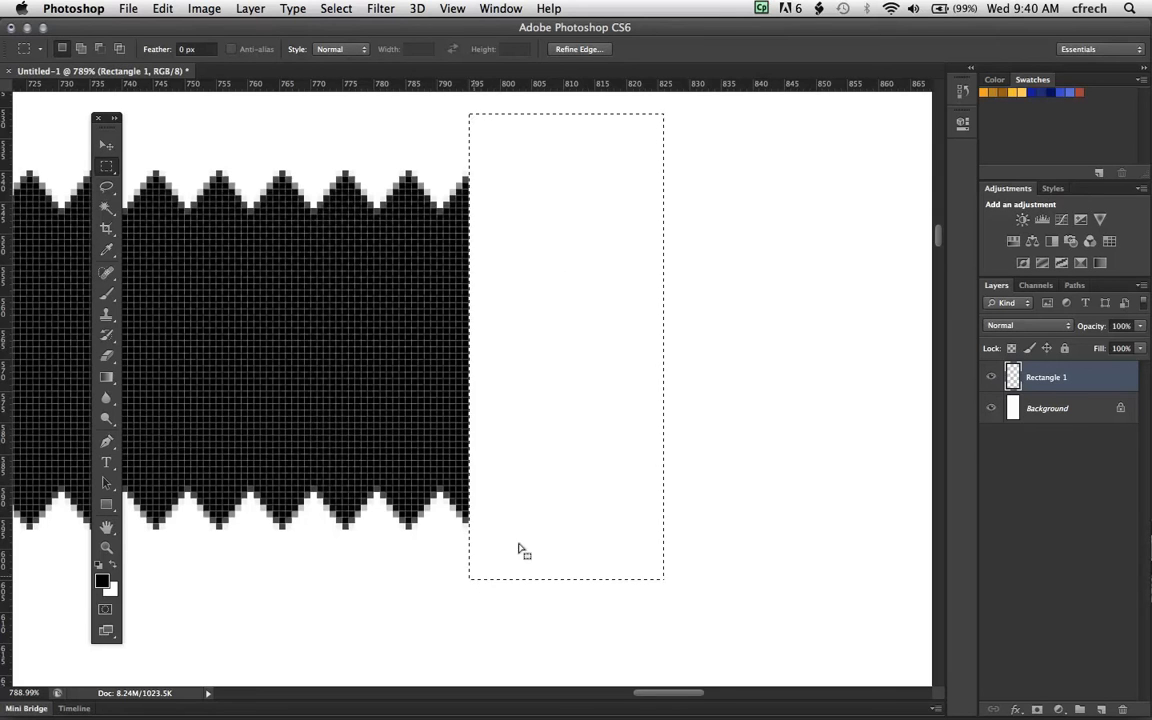
# - Delete the upper half of the strip with a rectangular selection, leaving a straight top edge above the lower teeth, and deselect
pyautogui.press('z')
pyautogui.moveTo(309, 404); pyautogui.dragTo(252, 406)
pyautogui.moveTo(519, 453); pyautogui.dragTo(365, 442)
pyautogui.moveTo(656, 691); pyautogui.dragTo(599, 694)
pyautogui.moveTo(931, 285); pyautogui.dragTo(932, 314)
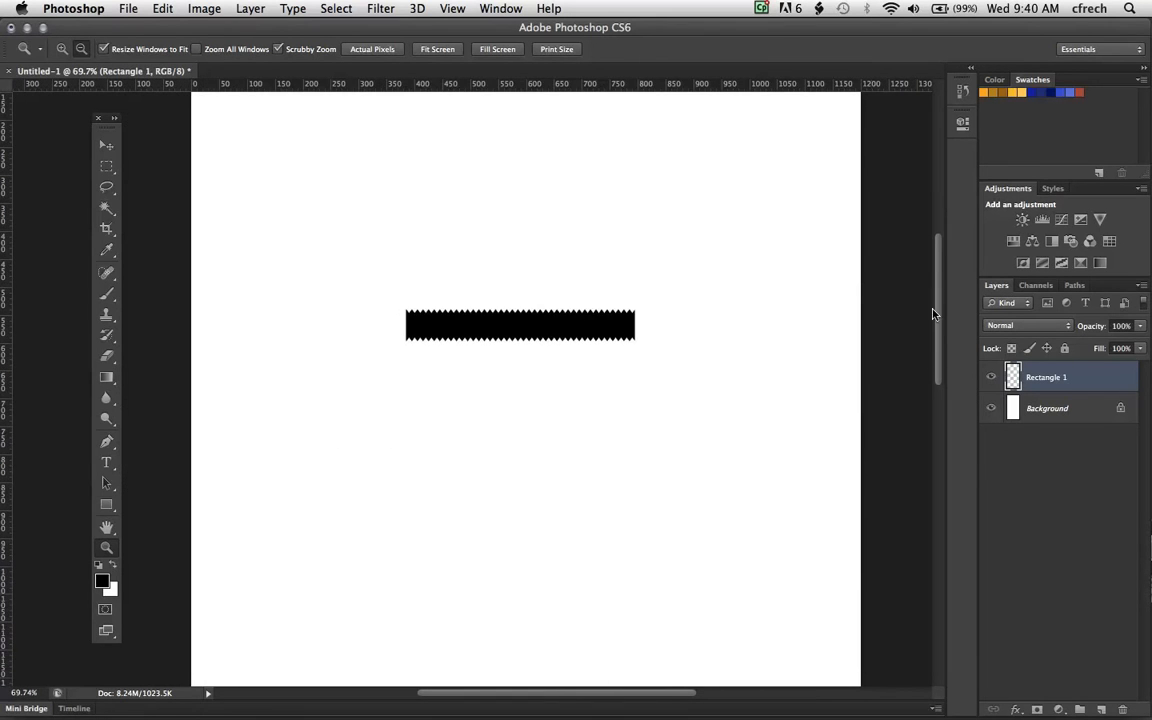
pyautogui.click(113, 167)
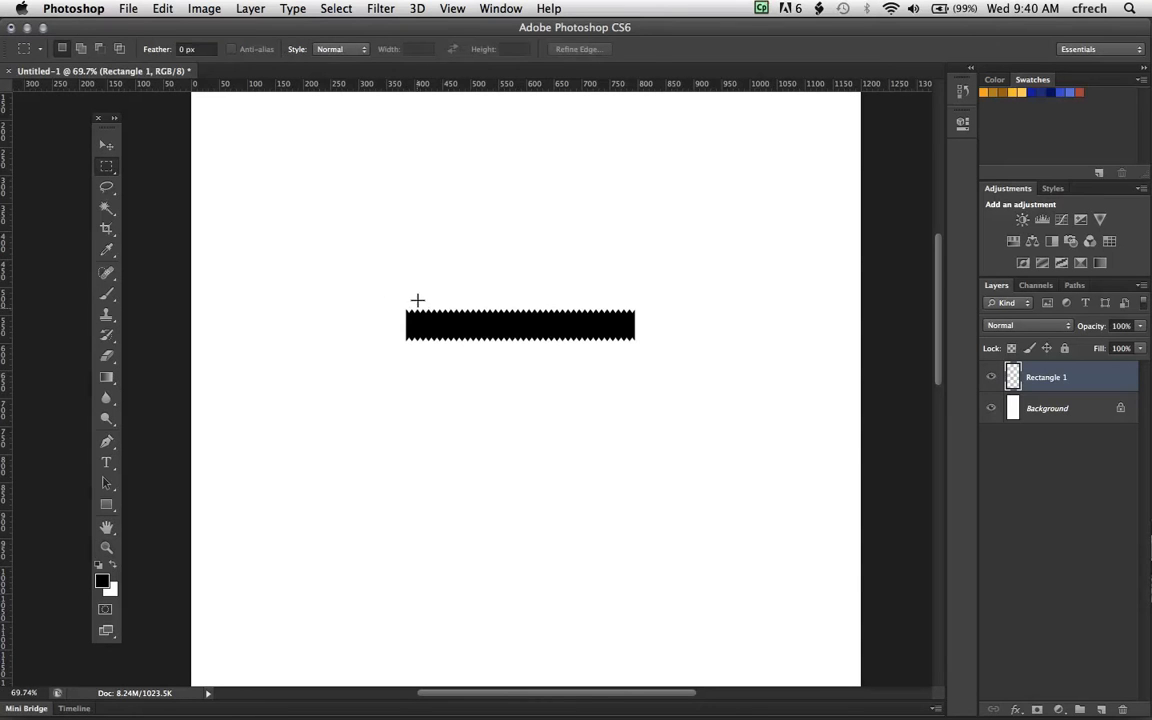
pyautogui.moveTo(279, 261); pyautogui.dragTo(780, 318)
pyautogui.press('Delete')
pyautogui.click(417, 437)
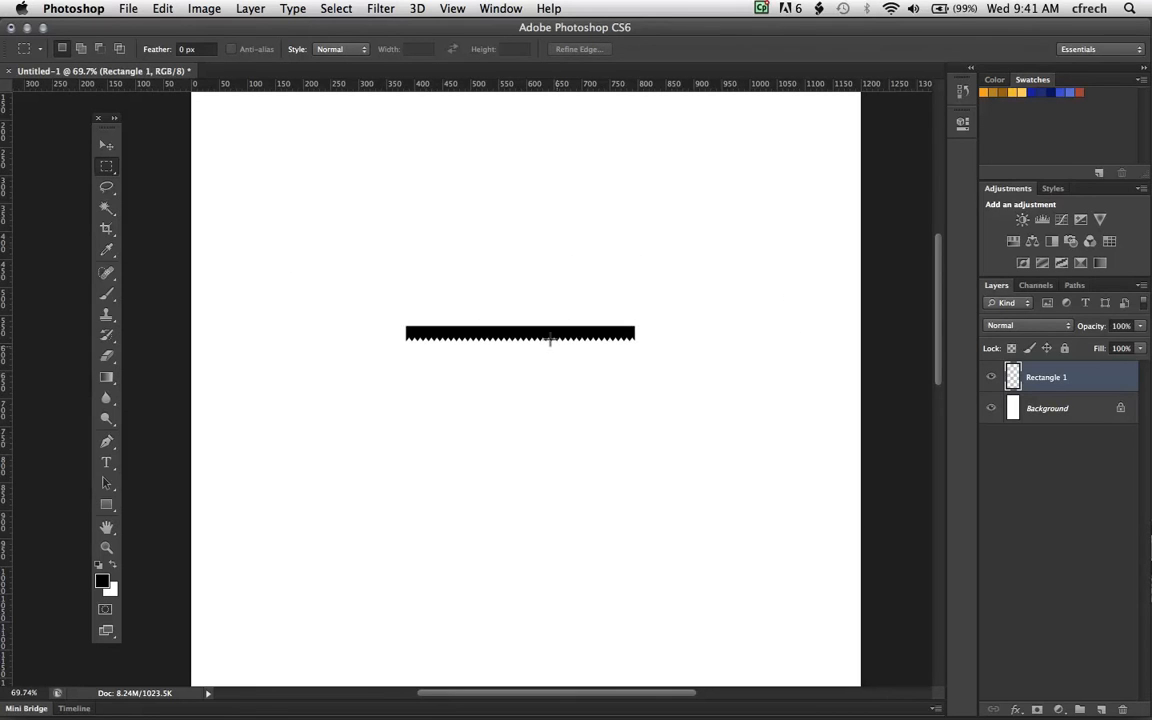
# - Fill the selected zigzag strip on the Rectangle 1 layer with the brown swatch colour, and deselect
pyautogui.press('super+Tab')
pyautogui.click(374, 339)
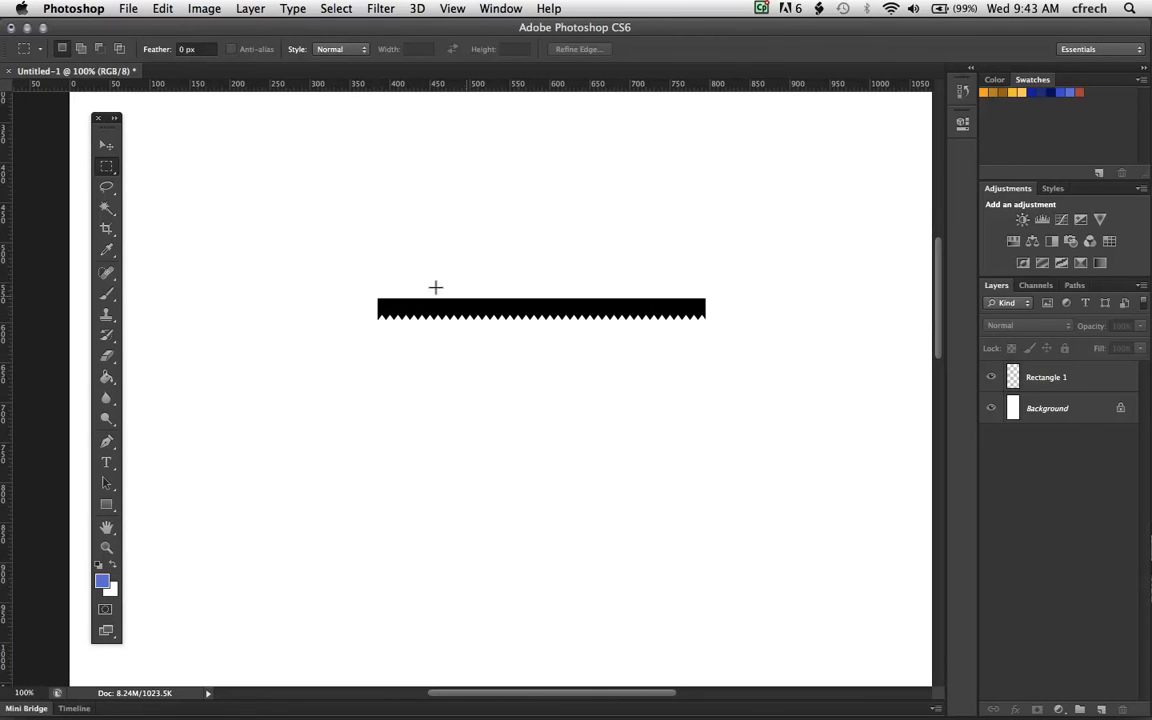
pyautogui.click(993, 91)
pyautogui.click(1002, 90)
pyautogui.press('alt')
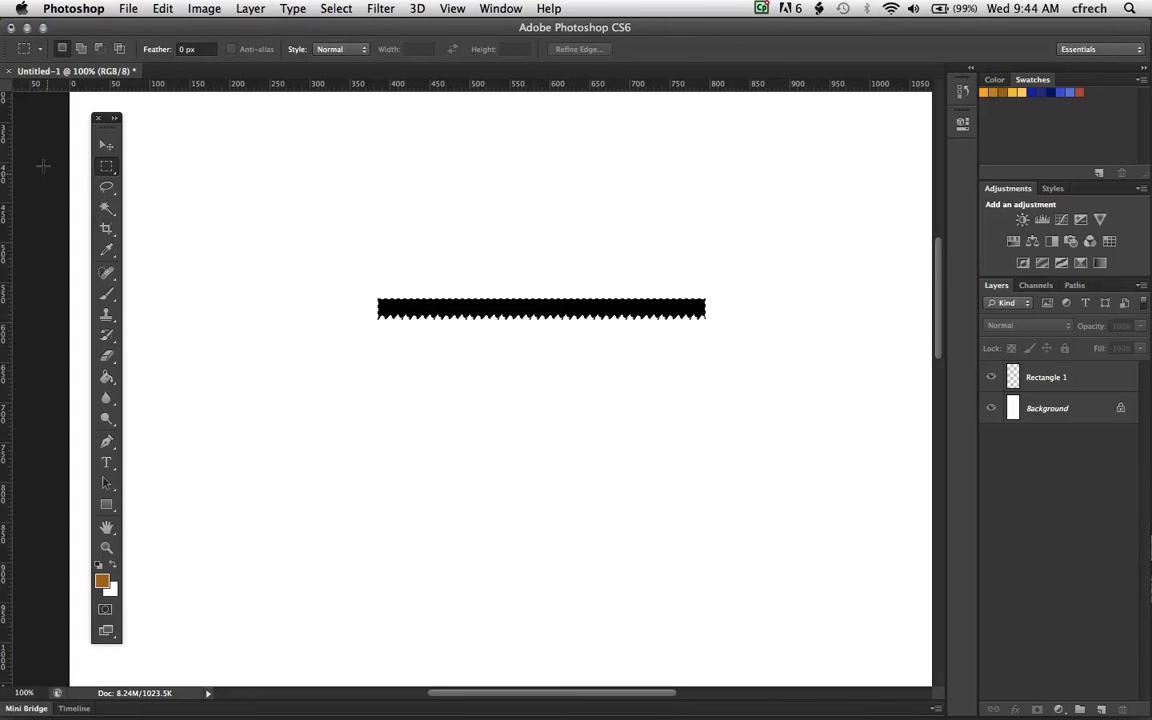
pyautogui.click(106, 145)
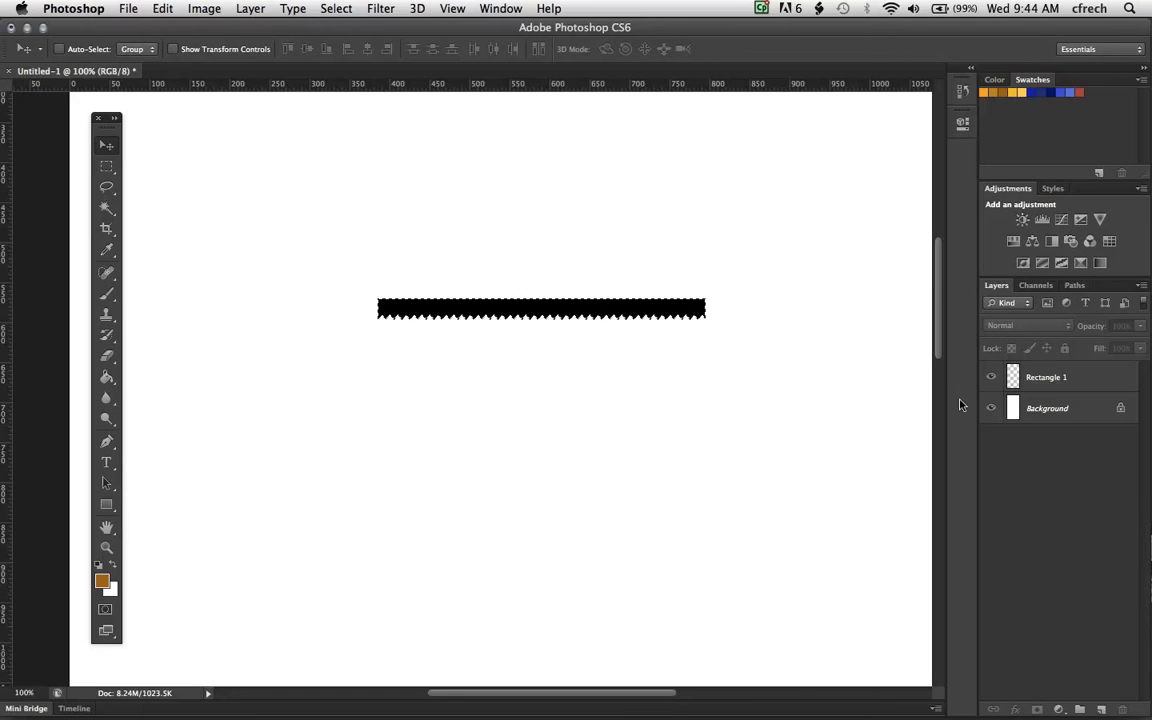
pyautogui.click(1022, 382)
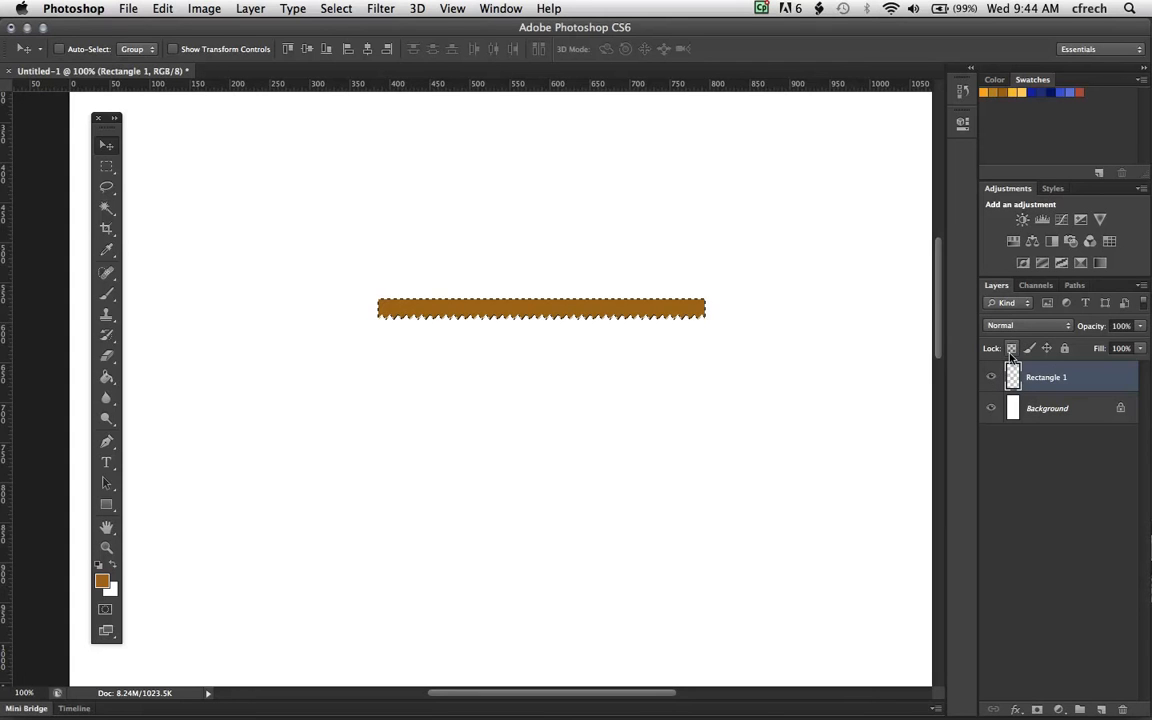
pyautogui.click(107, 168)
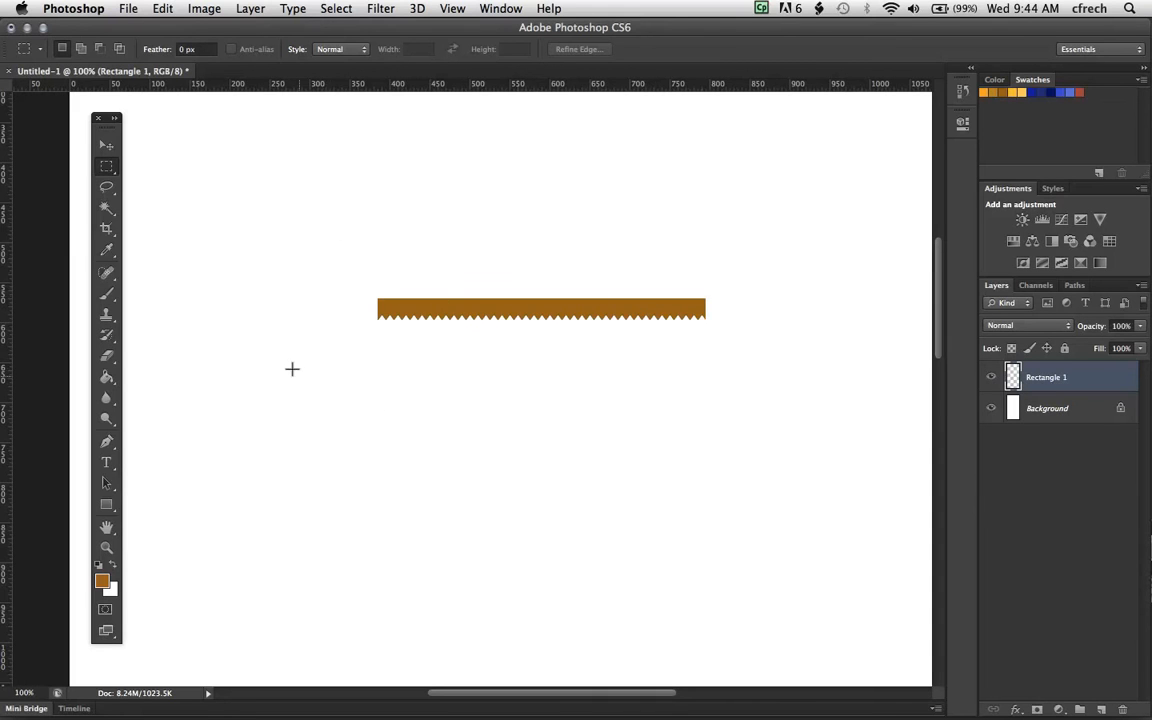
# - Crop the canvas with an unconstrained ratio tightly to the brown zigzag strip, from its upper-left corner to the last tooth's tip
pyautogui.press('z')
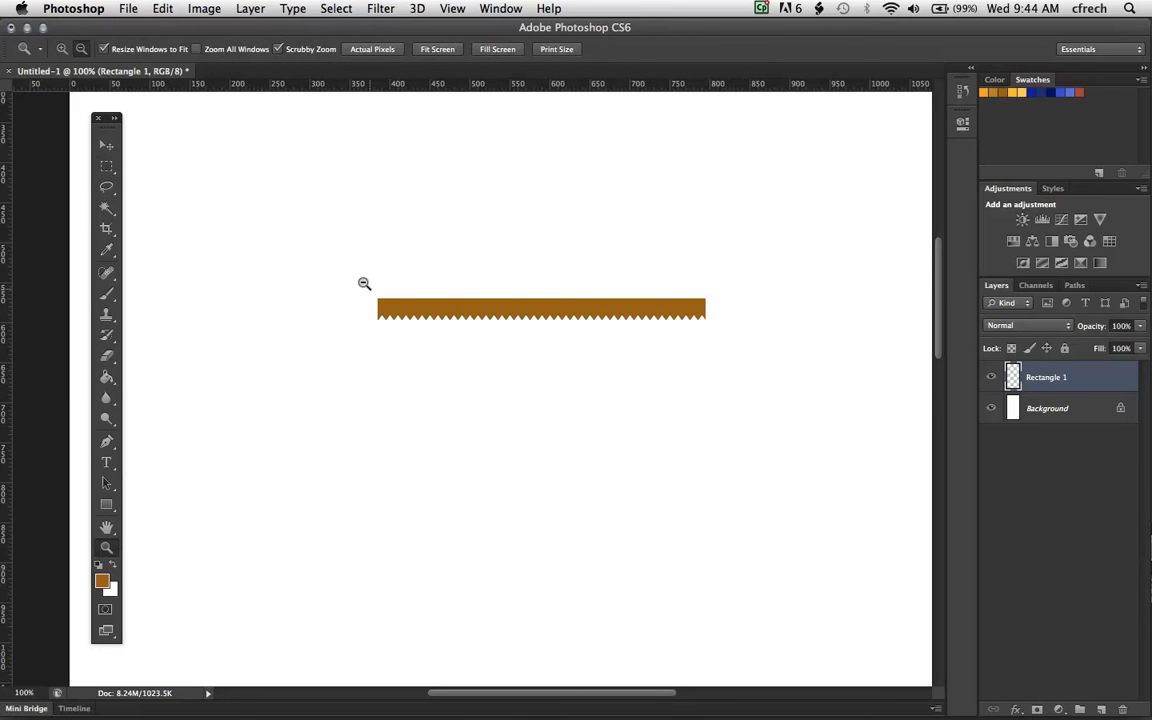
pyautogui.moveTo(360, 288); pyautogui.dragTo(506, 411)
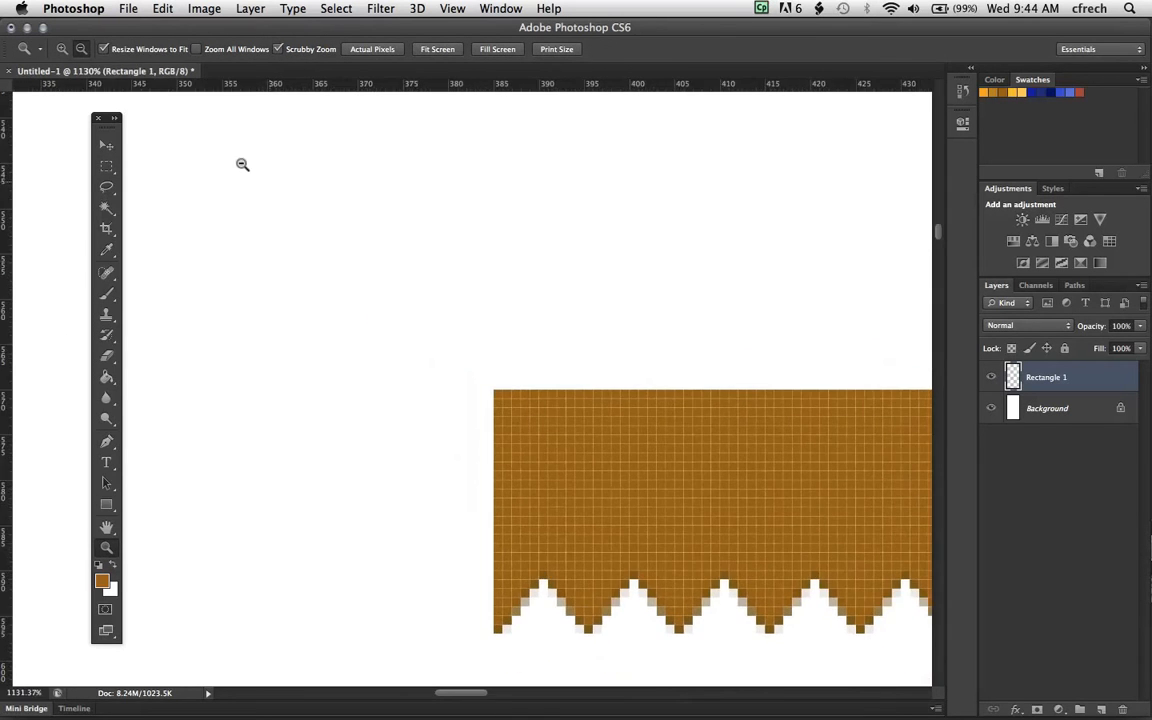
pyautogui.click(106, 232)
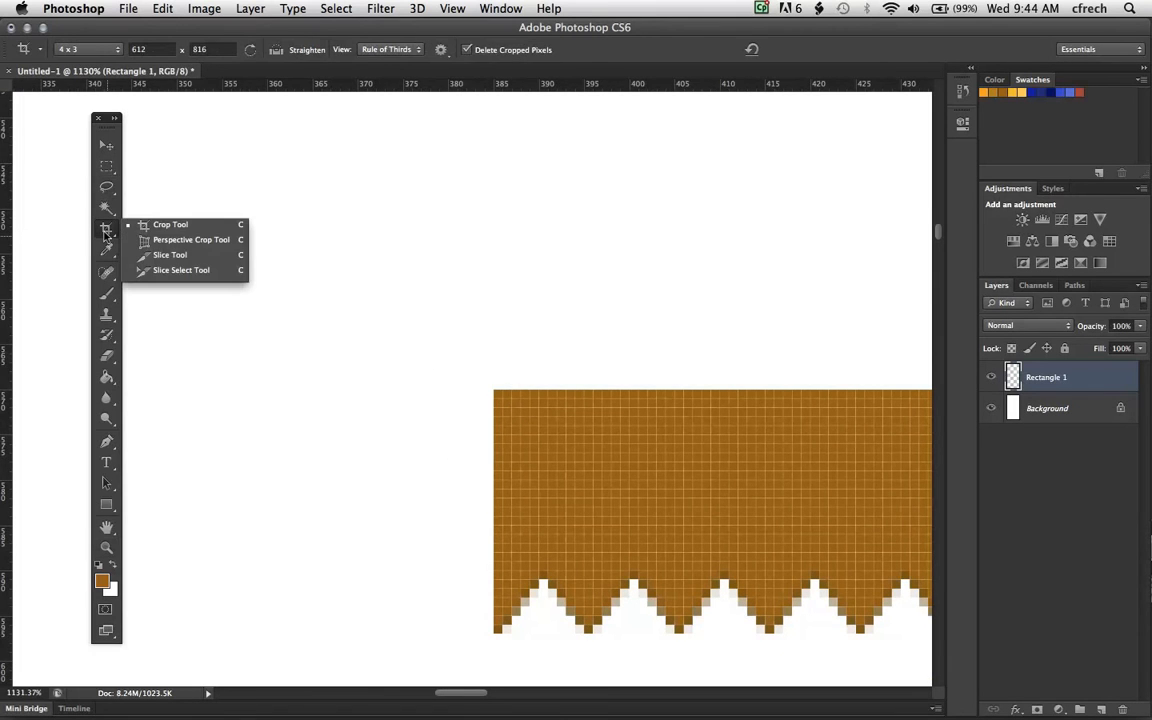
pyautogui.click(100, 229)
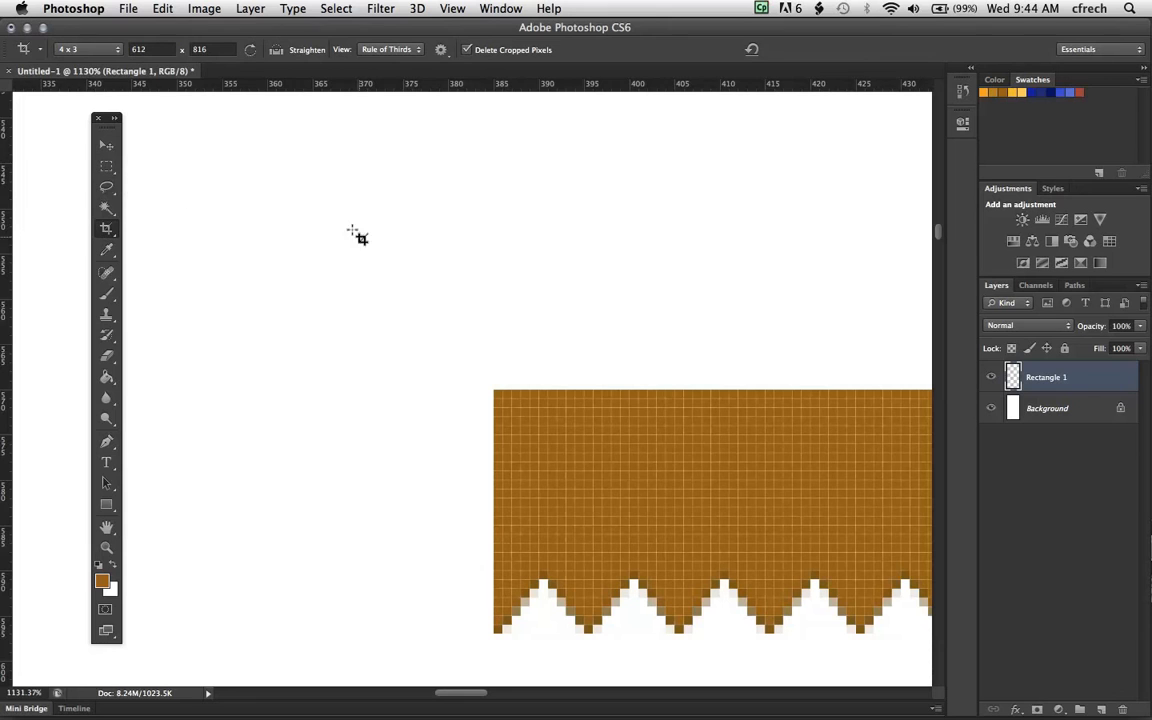
pyautogui.click(115, 50)
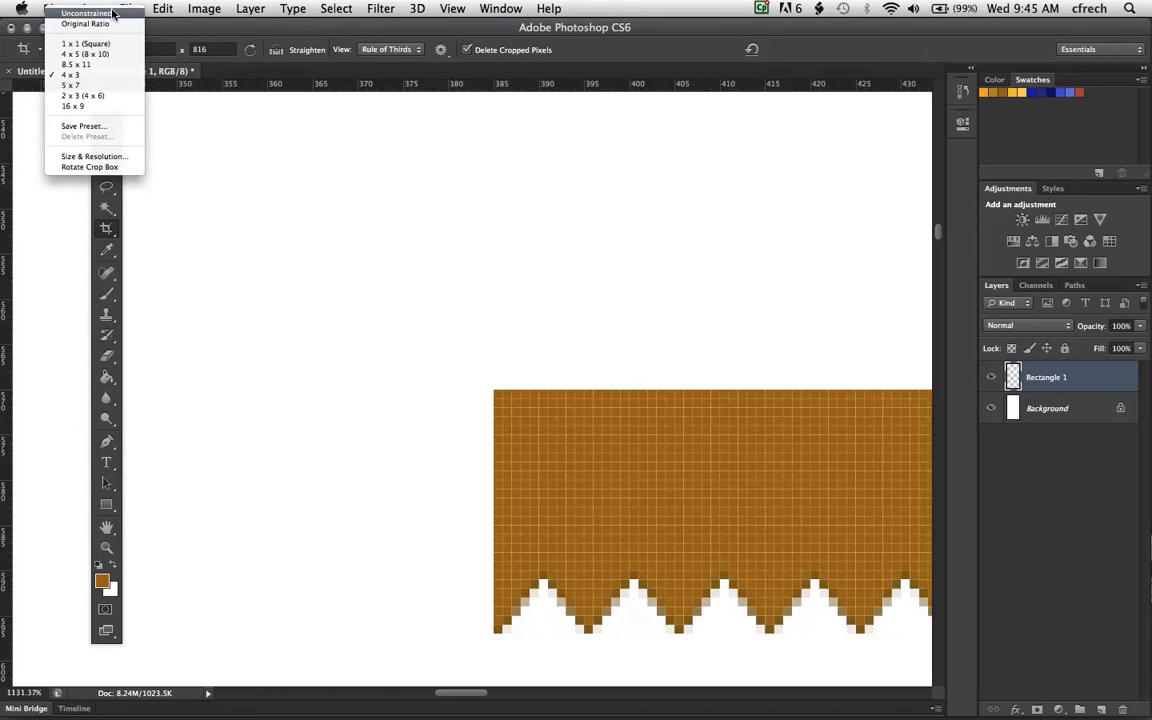
pyautogui.click(115, 14)
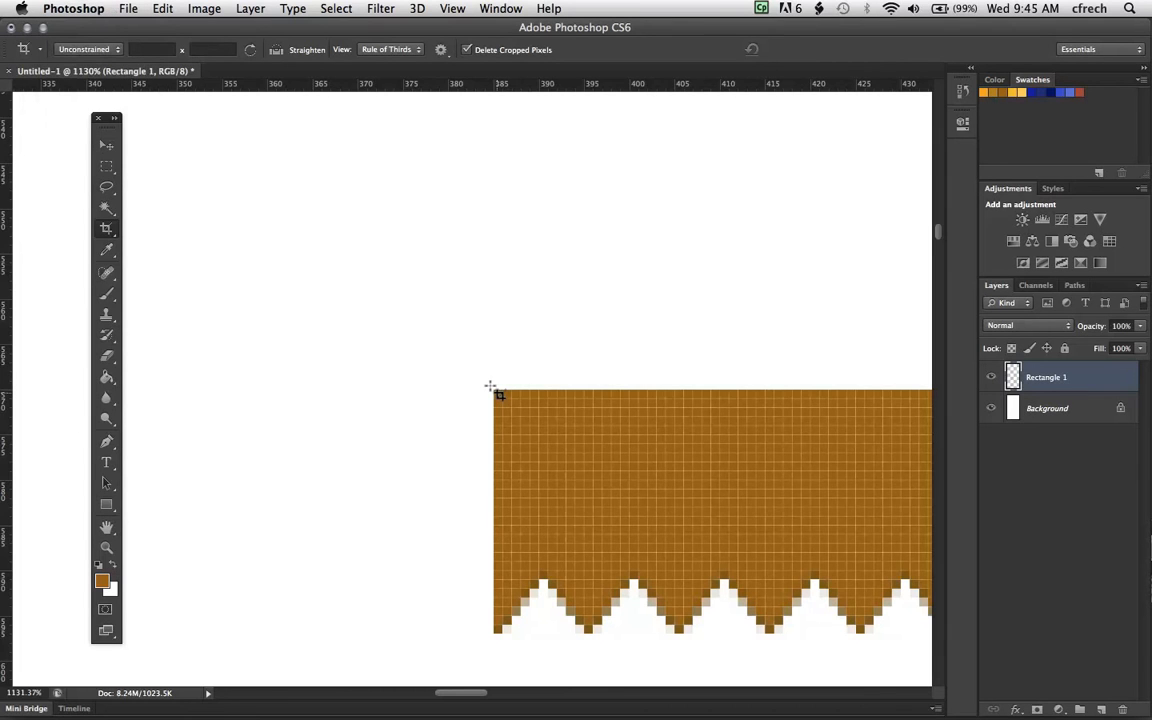
pyautogui.moveTo(490, 387); pyautogui.dragTo(786, 638)
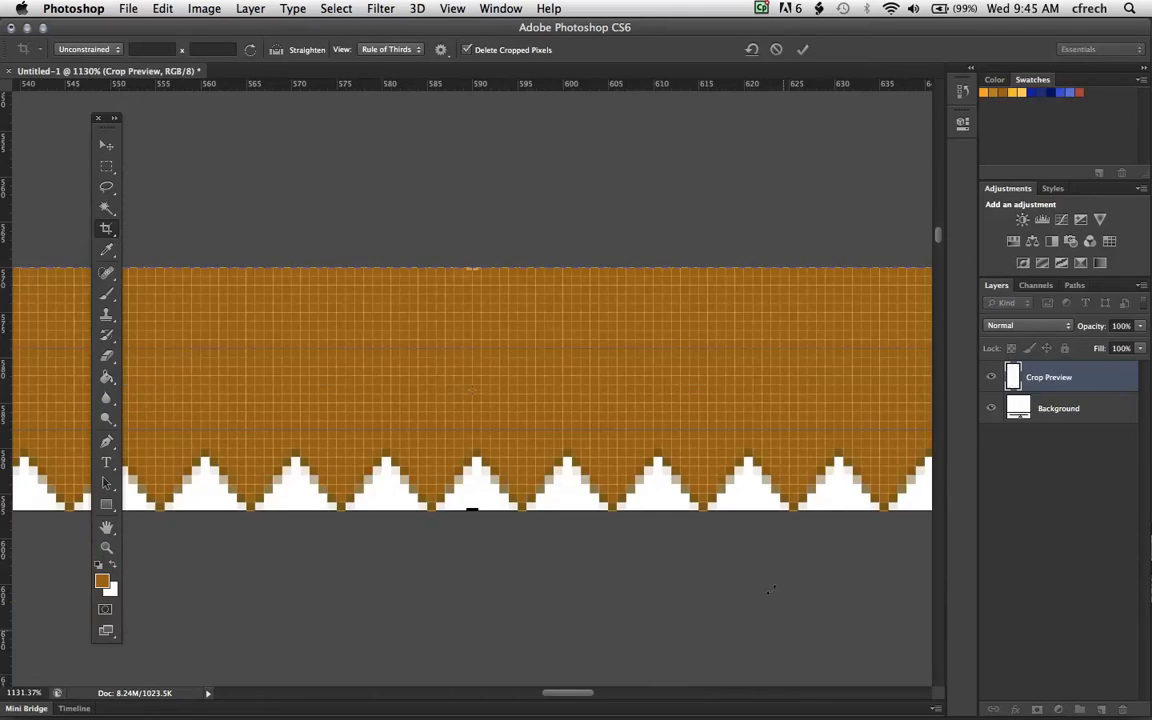
pyautogui.click(802, 49)
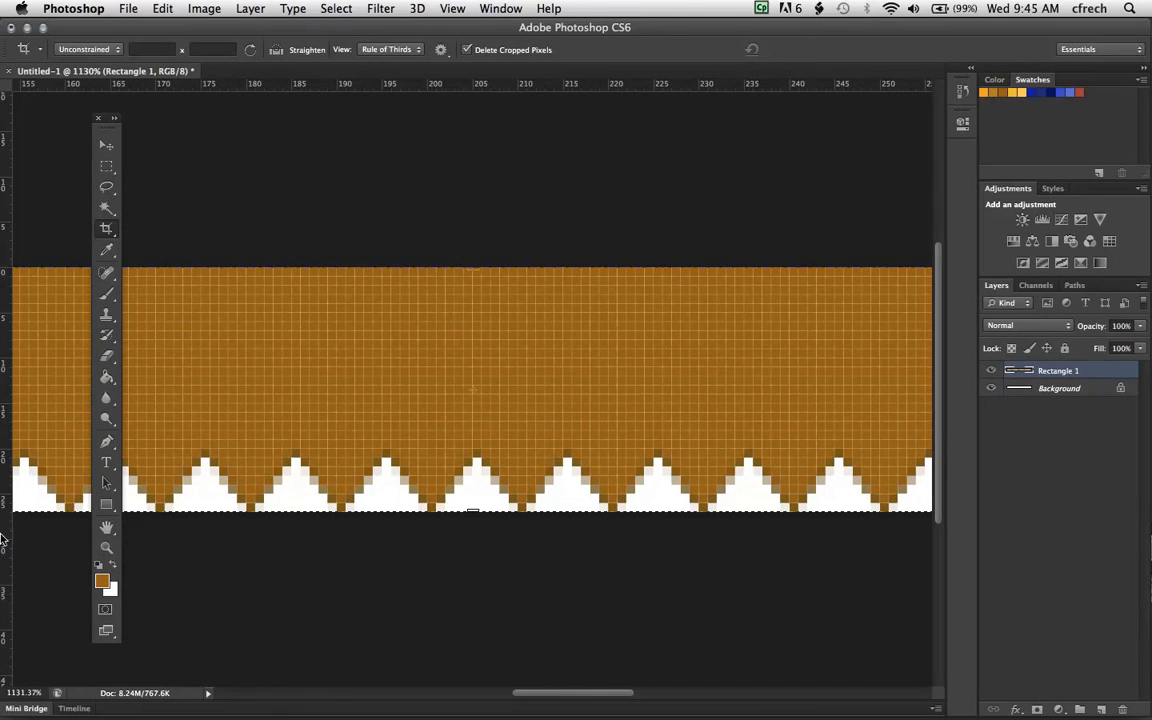
# - Set the zoom to 100% and switch to the Move tool to view the cropped strip without the crop frame
pyautogui.click(40, 688)
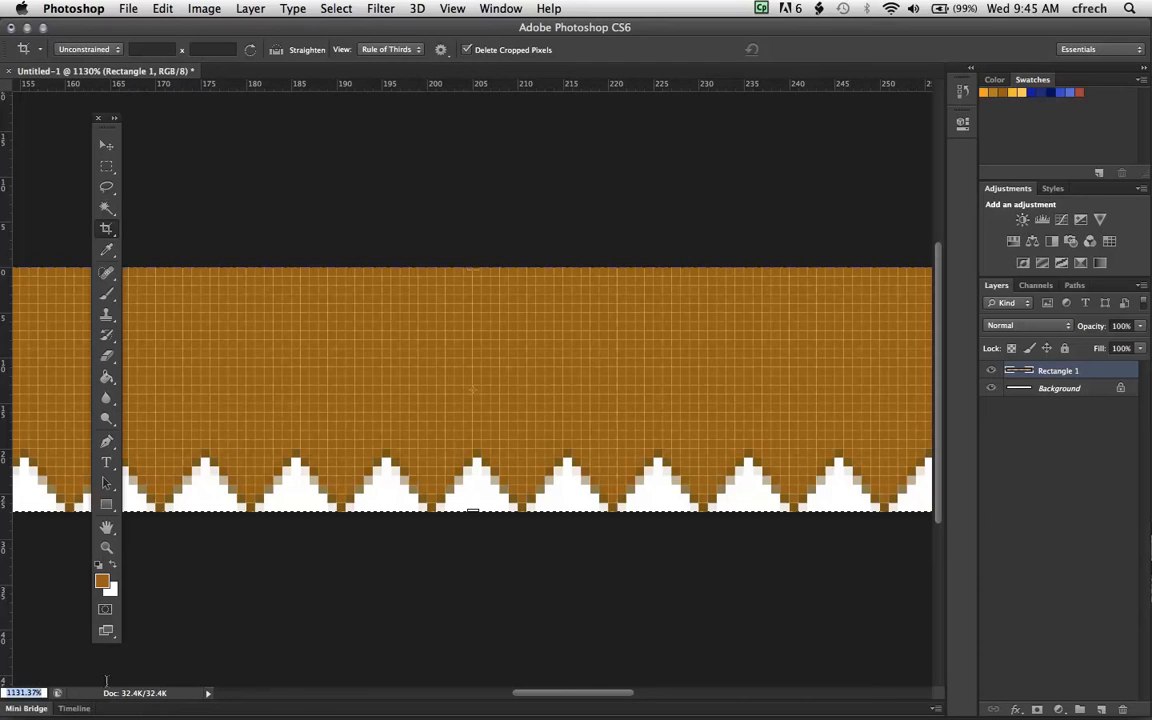
pyautogui.write('100')
pyautogui.press('Return')
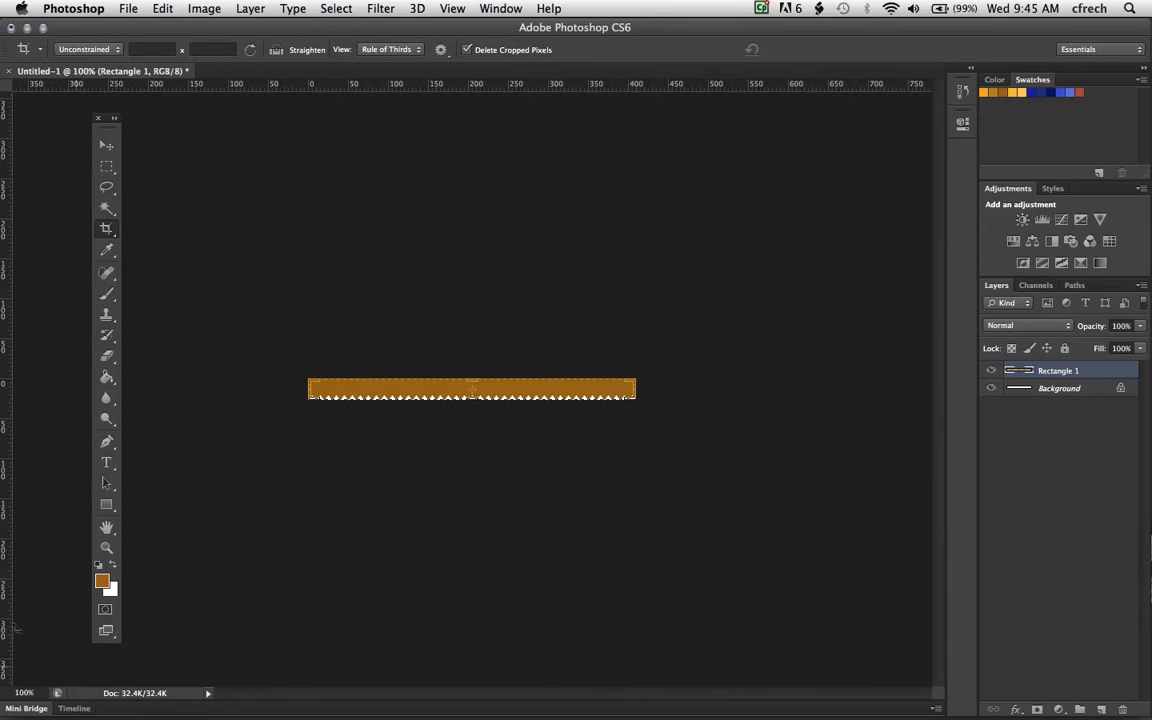
pyautogui.click(106, 145)
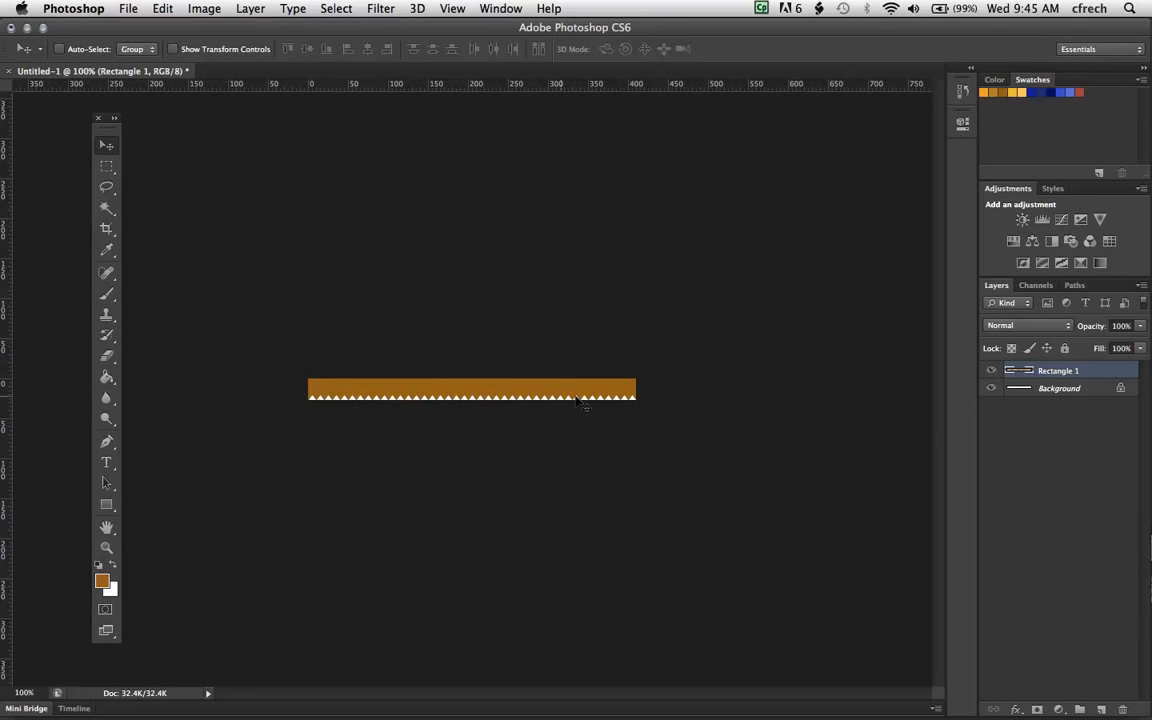
# - Switch to Preview, move the reference screenshot aside to compare its zigzag header edge with the strip, and return to Photoshop
pyautogui.press('super+Tab')
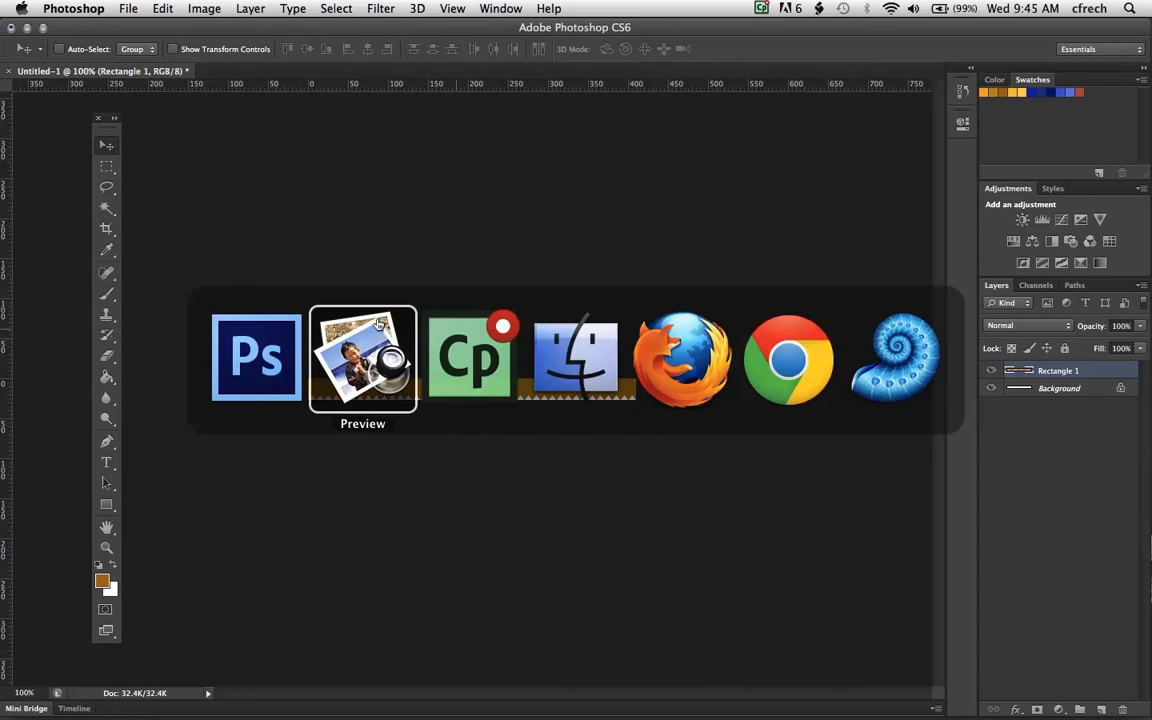
pyautogui.press('super+shift+Tab')
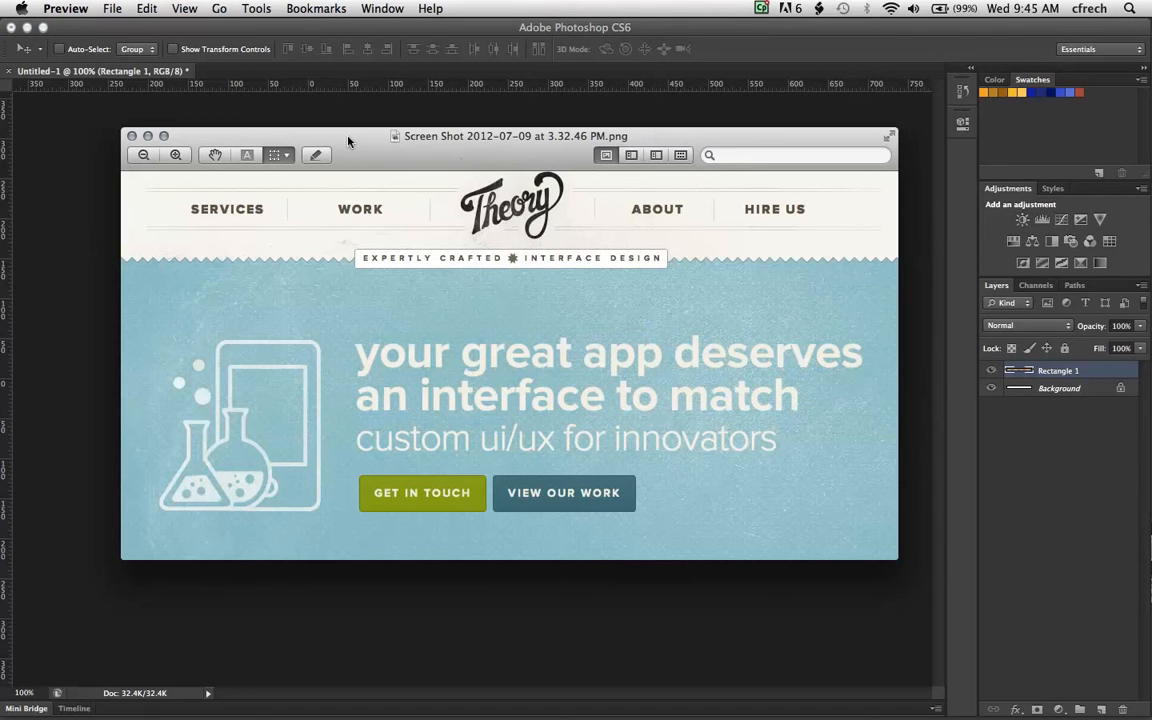
pyautogui.moveTo(350, 137); pyautogui.dragTo(592, 203)
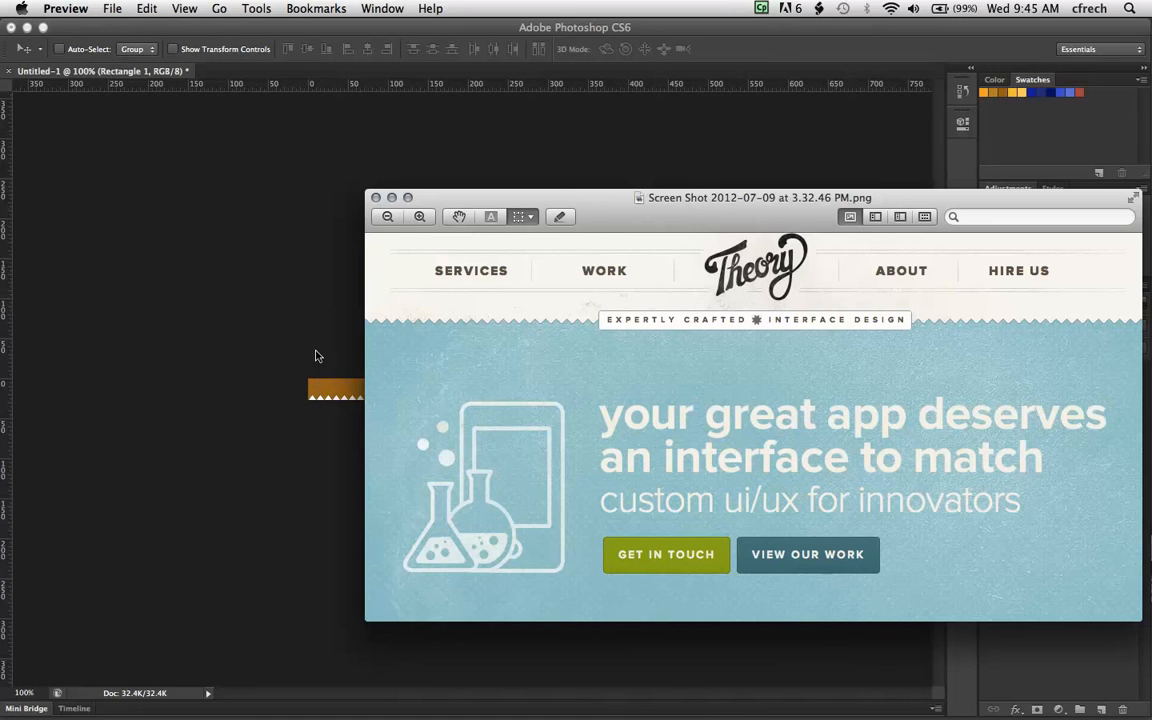
pyautogui.click(197, 216)
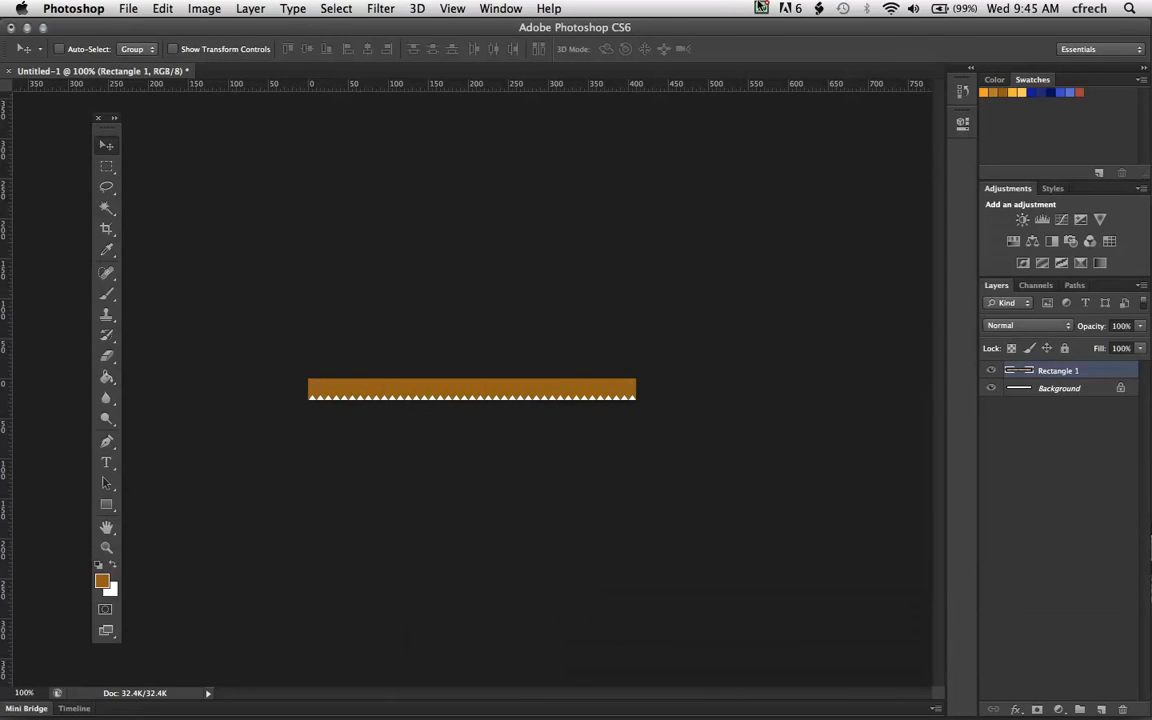